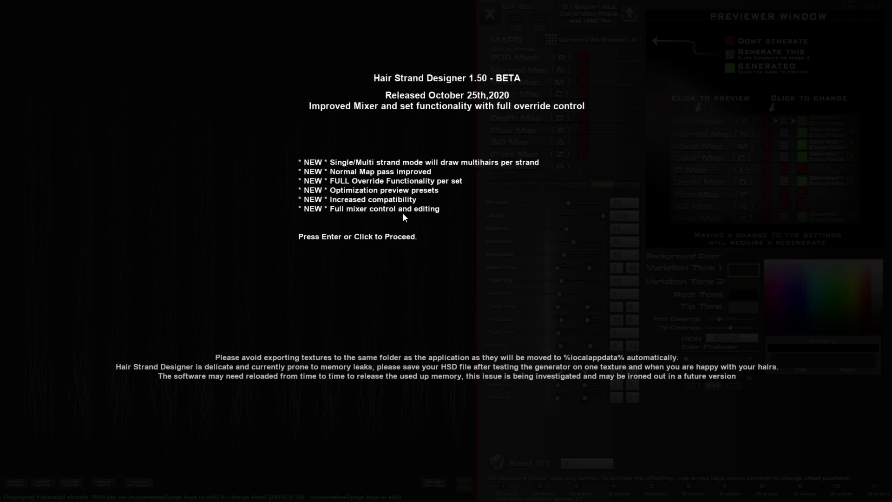
# Dismiss the start screen, switch to fast preview, and begin lowering the strand sliders
pyautogui.click(412, 256)
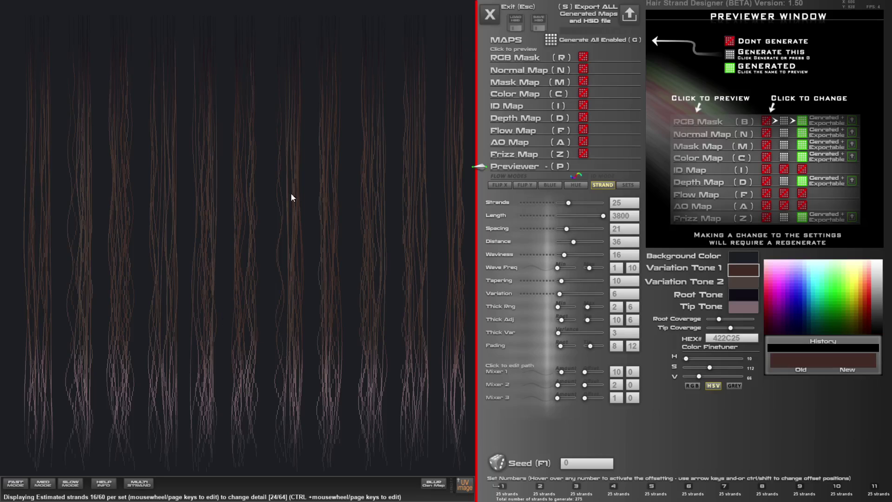
pyautogui.click(15, 486)
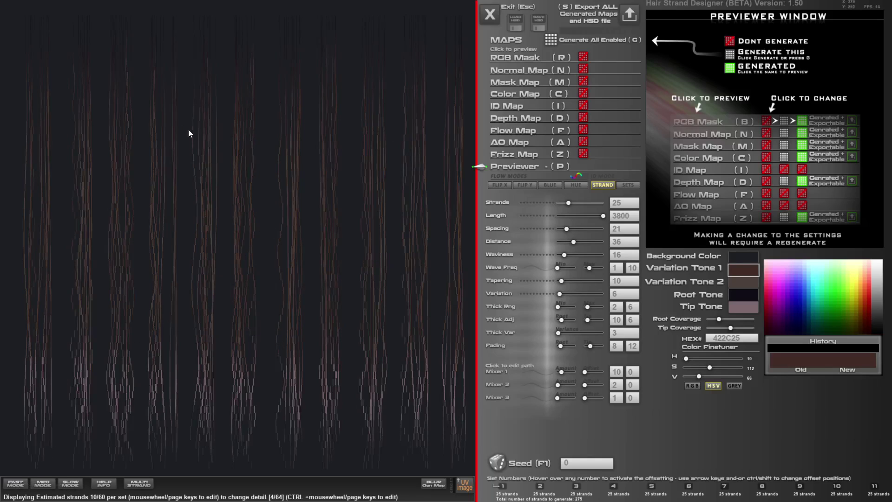
pyautogui.scroll(-8, 573, 203)
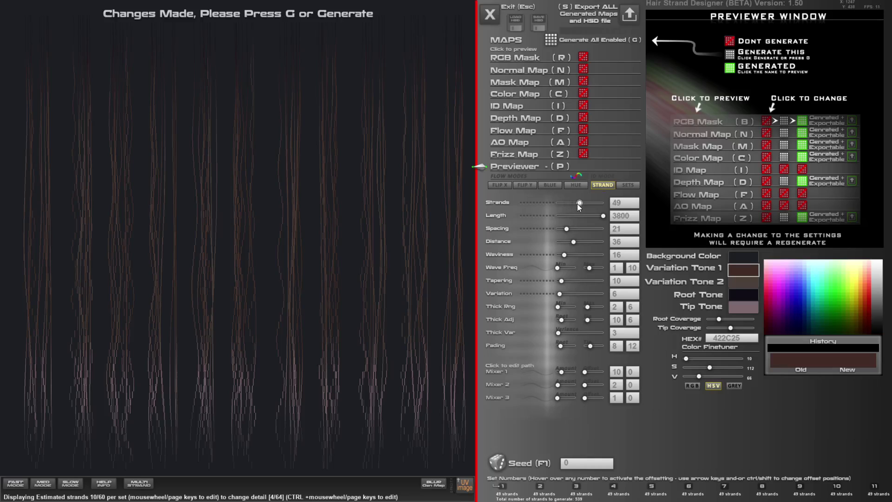
pyautogui.scroll(-3, 587, 217)
pyautogui.scroll(-6, 586, 216)
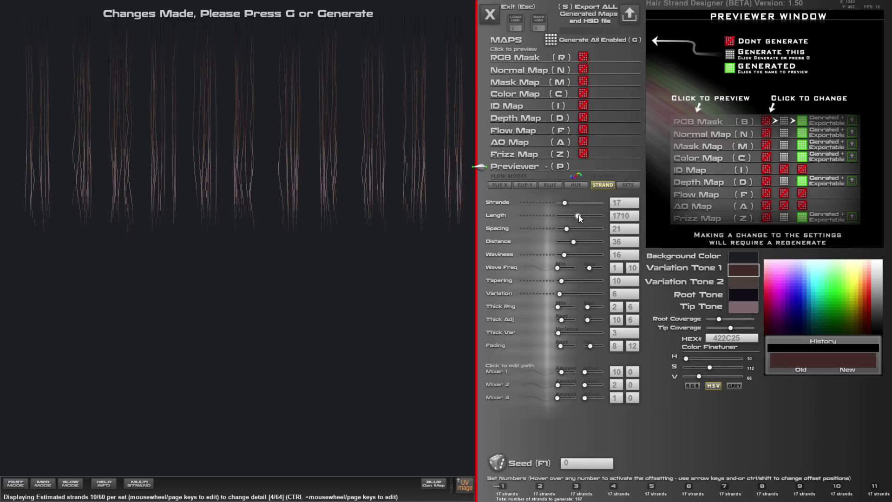
# Settle on 20 strands per set (220 total) and a shorter length, back in fast preview
pyautogui.scroll(4, 564, 205)
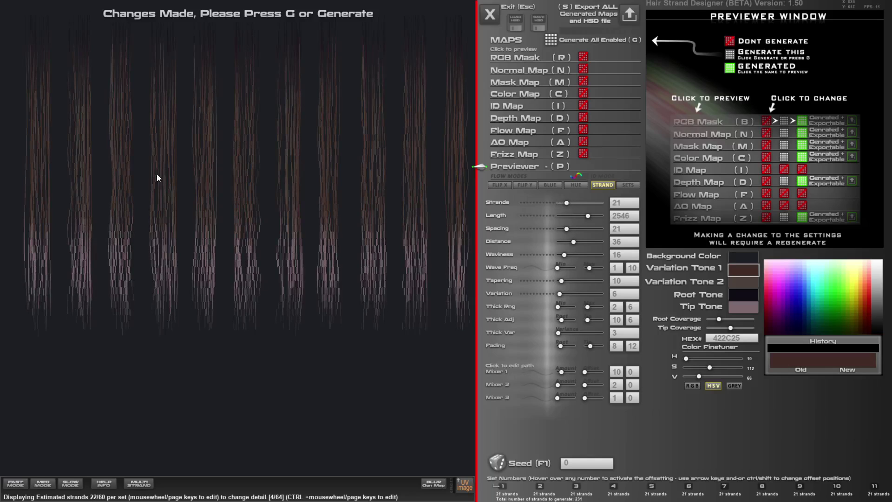
pyautogui.scroll(-11, 564, 204)
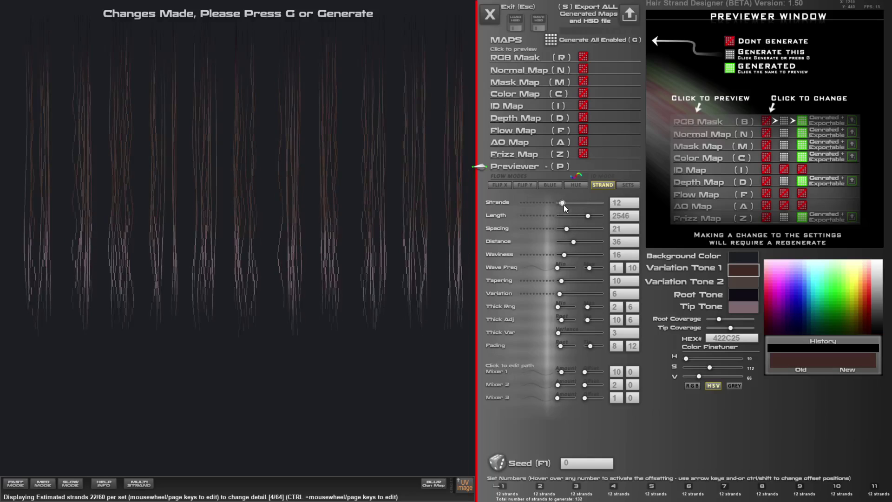
pyautogui.scroll(10, 562, 204)
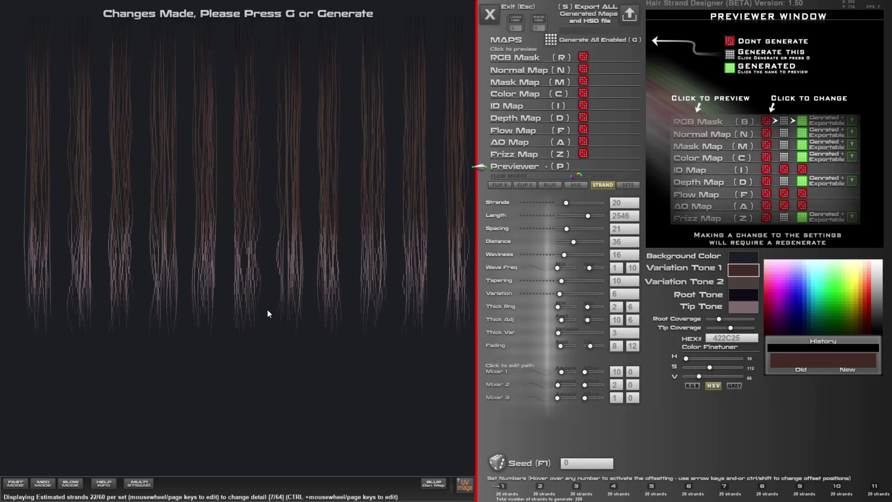
pyautogui.scroll(9, 268, 251)
pyautogui.scroll(-6, 268, 255)
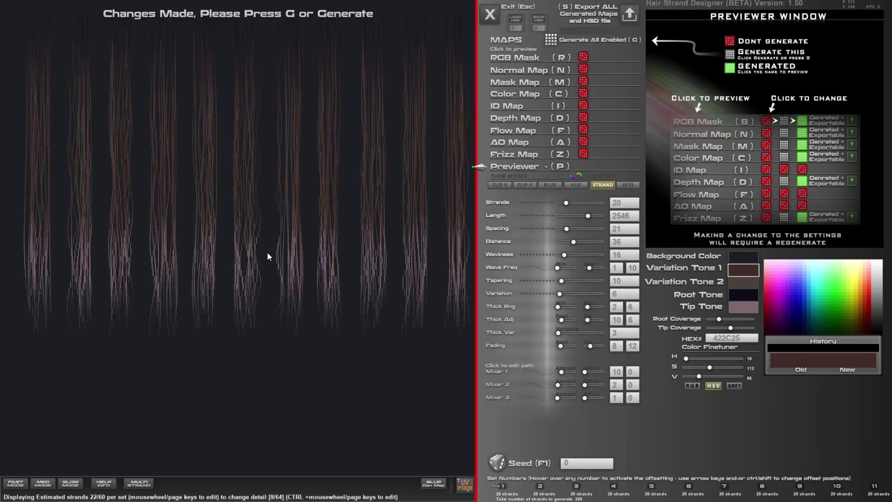
pyautogui.click(44, 485)
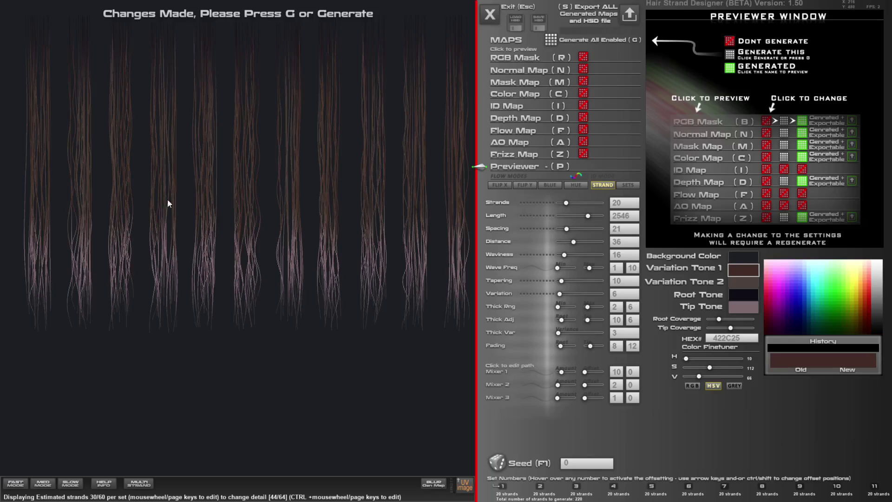
pyautogui.click(17, 485)
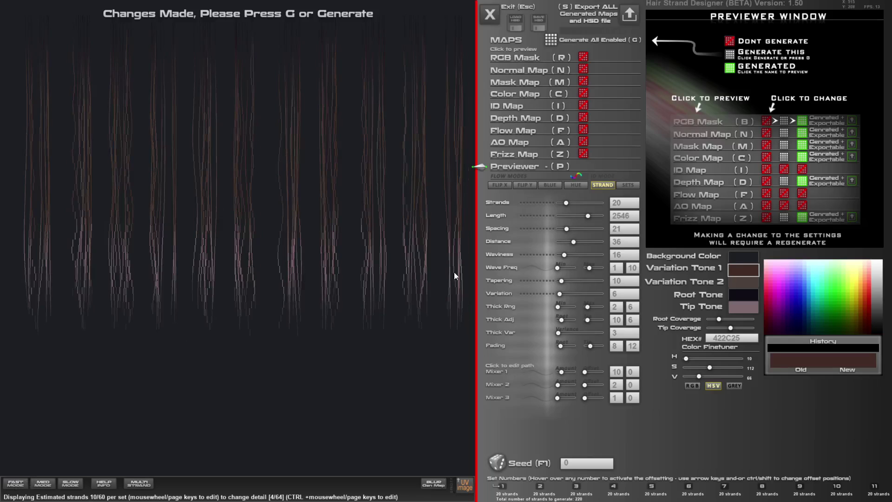
# Set 30 strands per set (330 total) and length 3002, showing more strands per set in preview
pyautogui.moveTo(583, 221); pyautogui.dragTo(573, 202)
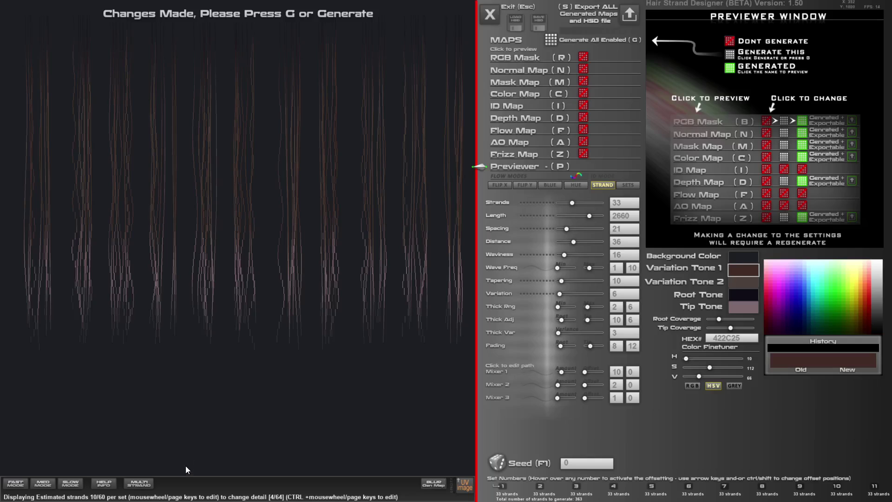
pyautogui.scroll(2, 228, 446)
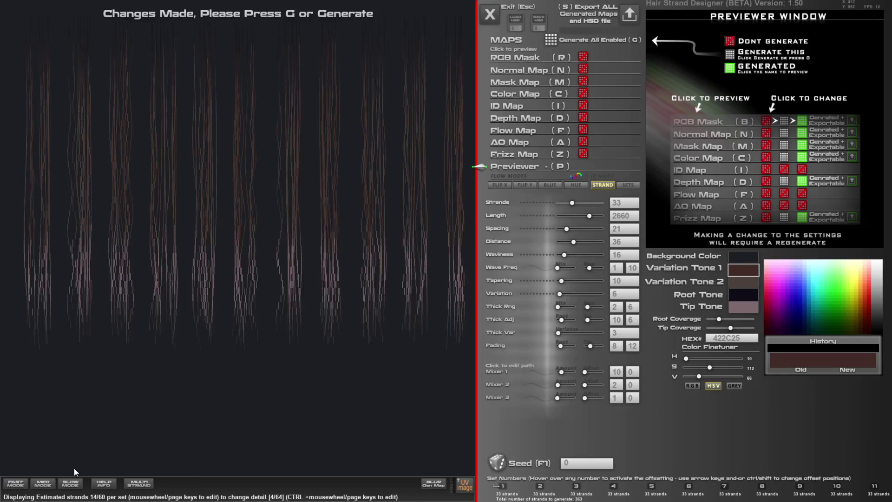
pyautogui.scroll(2, 74, 474)
pyautogui.scroll(2, 206, 394)
pyautogui.scroll(7, 207, 393)
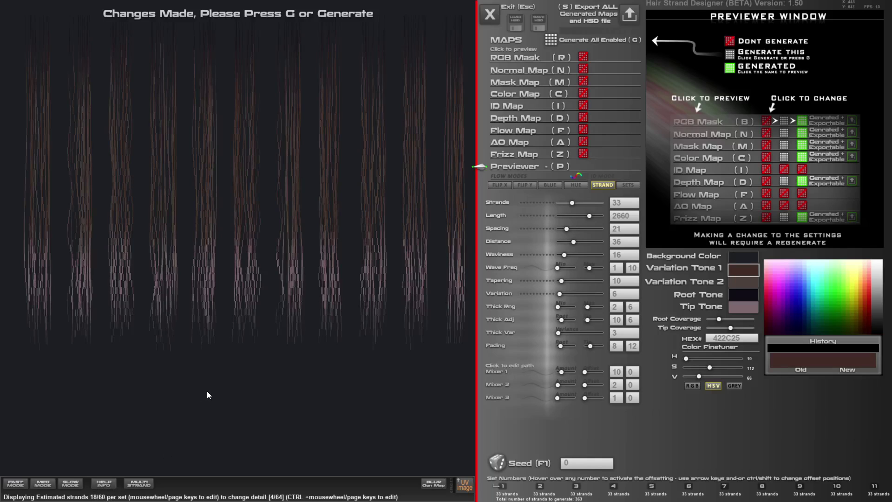
pyautogui.scroll(8, 208, 391)
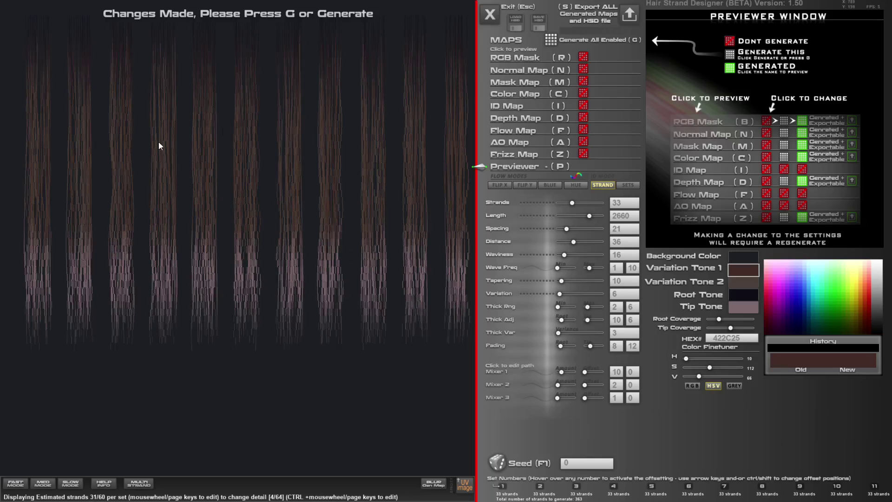
pyautogui.scroll(4, 193, 382)
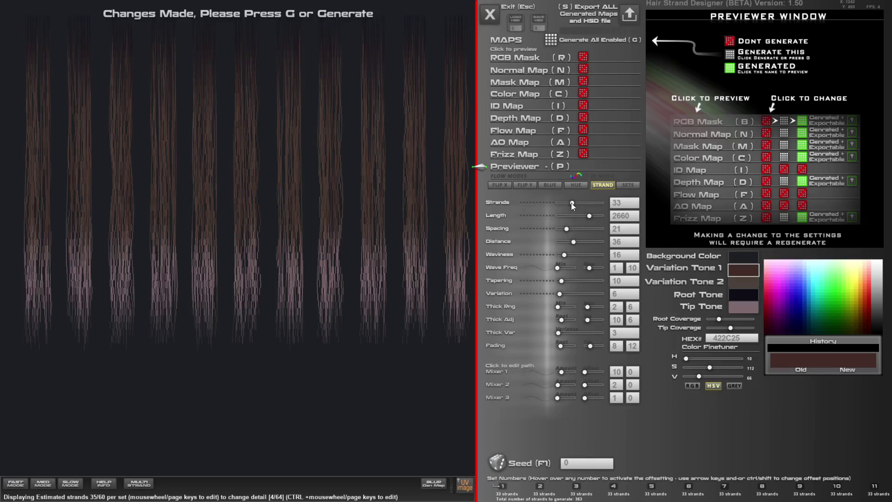
pyautogui.moveTo(571, 202); pyautogui.dragTo(589, 218)
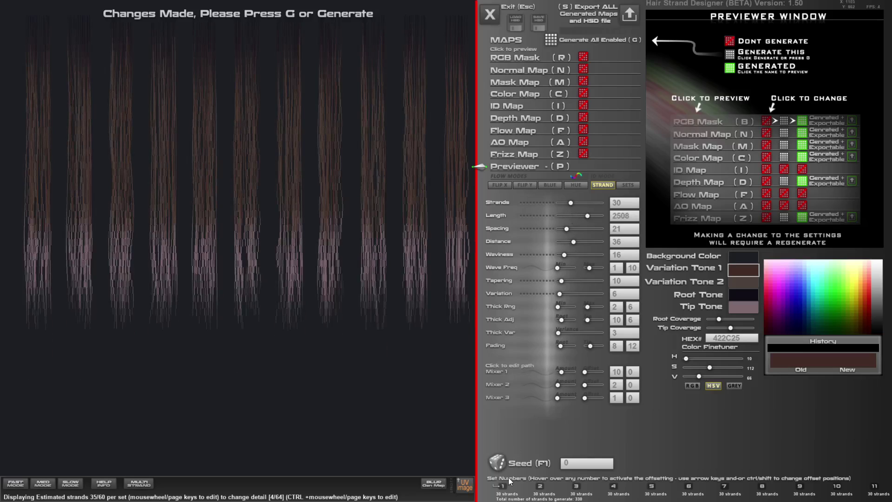
pyautogui.moveTo(503, 485)
# Give set 1 56 strands, length 3002, spacing 30, tapering 43 and tip fading 24
pyautogui.moveTo(588, 216)
pyautogui.mouseDown()
pyautogui.moveTo(574, 216)
pyautogui.moveTo(594, 216)
pyautogui.mouseUp()
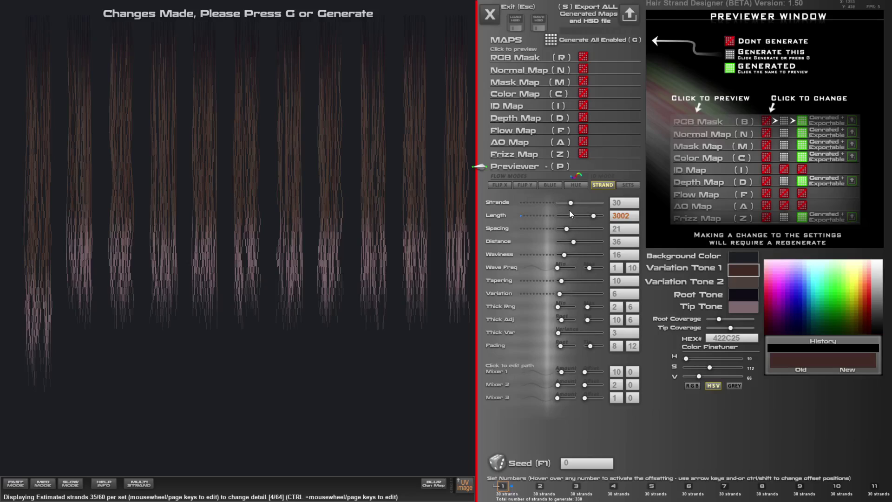
pyautogui.moveTo(573, 203); pyautogui.dragTo(573, 231)
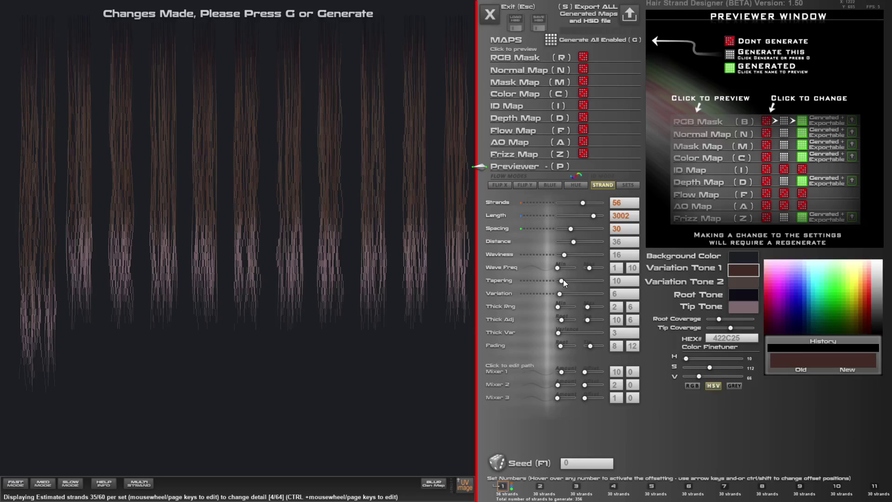
pyautogui.moveTo(563, 280); pyautogui.dragTo(577, 281)
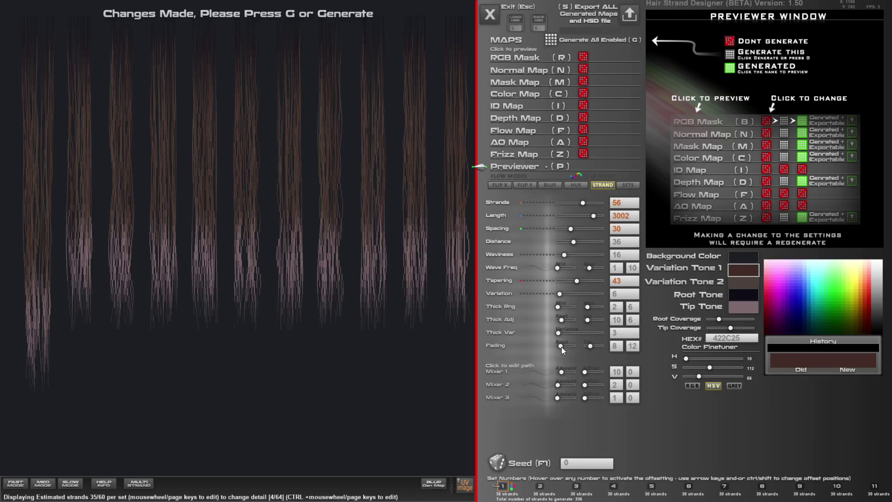
pyautogui.moveTo(590, 346); pyautogui.dragTo(561, 306)
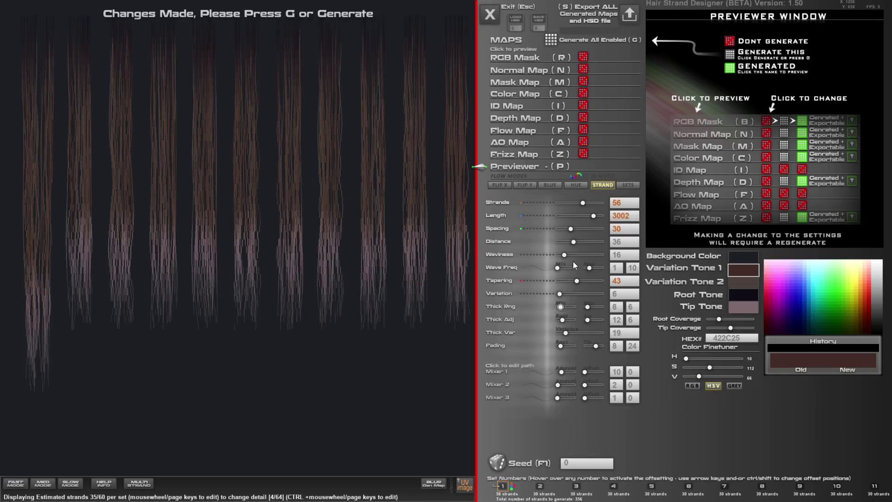
# Set set 1's distance to 33, review sets 2 and 3, and open Mixer 1's path editor
pyautogui.moveTo(572, 242); pyautogui.dragTo(573, 240)
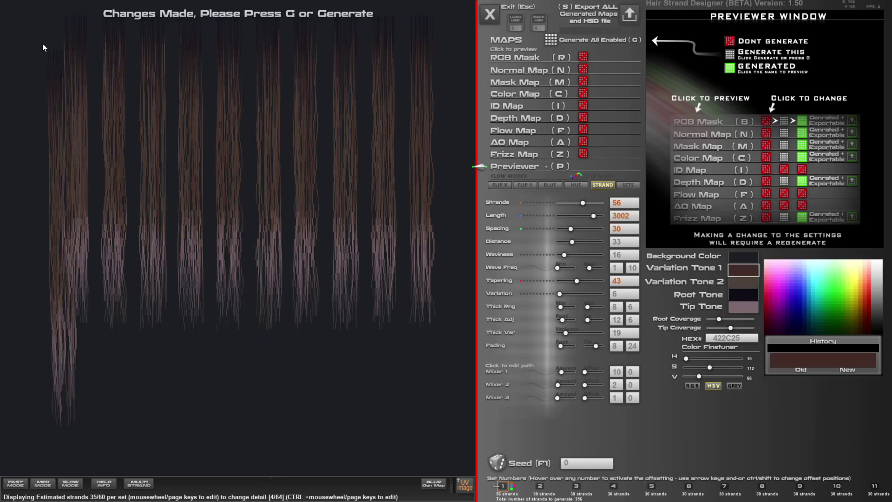
pyautogui.click(541, 488)
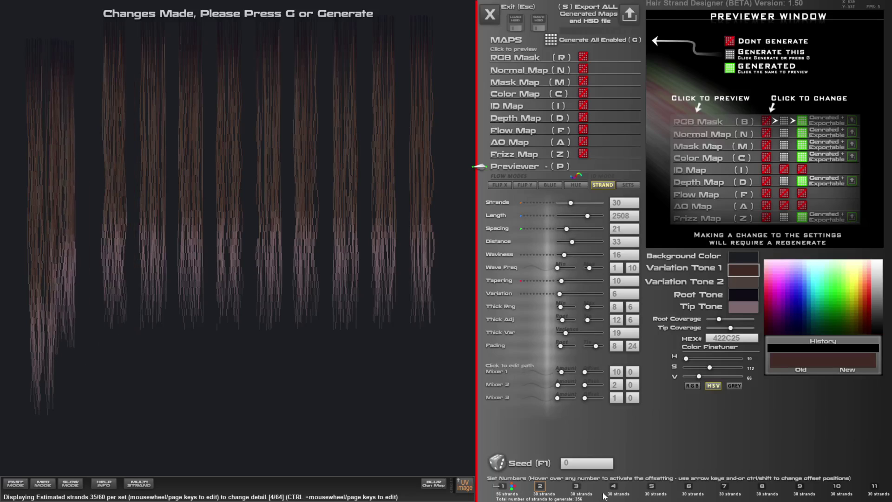
pyautogui.click(576, 488)
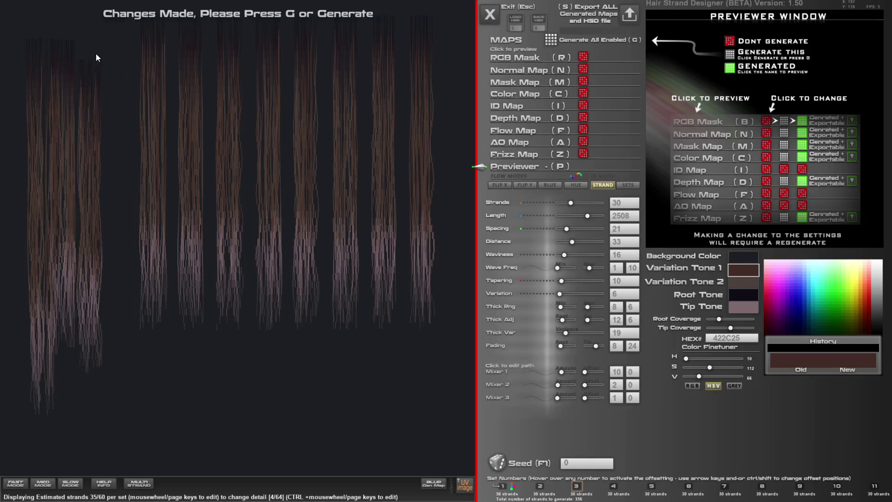
pyautogui.click(499, 372)
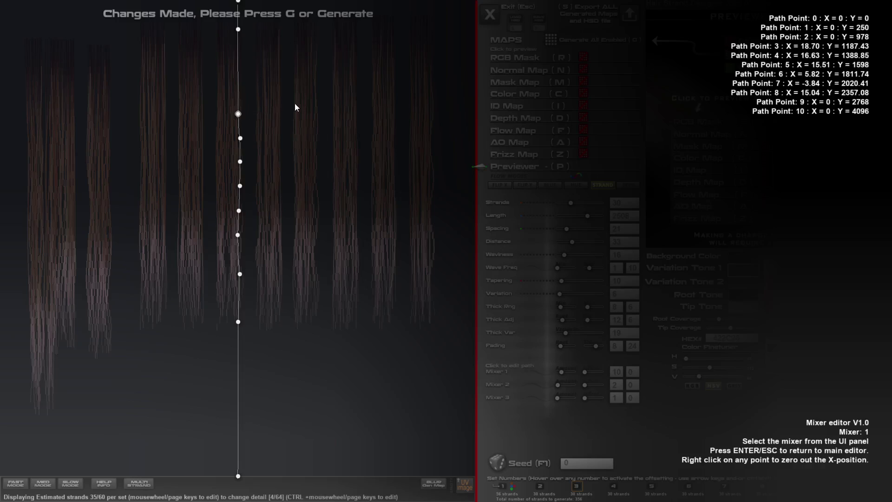
# Bend Mixer 1's path points 2, 4 and 7–10 into a double S-curve, using fast preview
pyautogui.moveTo(238, 114); pyautogui.dragTo(259, 101)
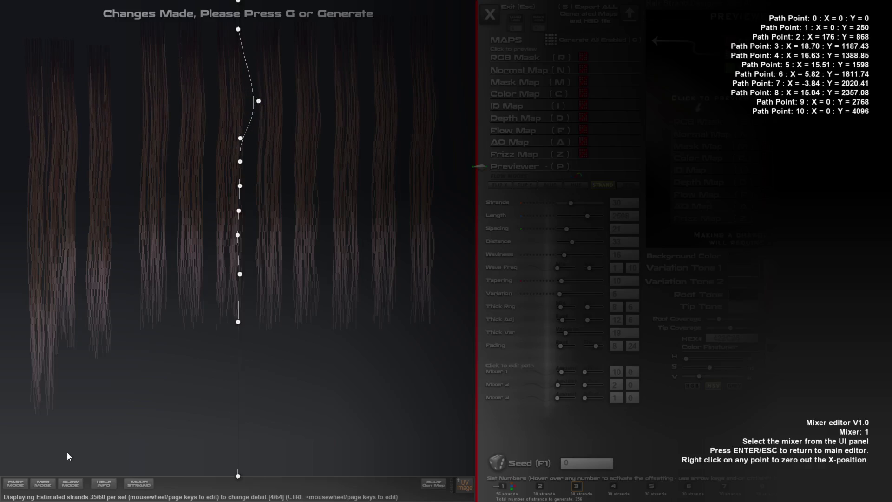
pyautogui.click(17, 485)
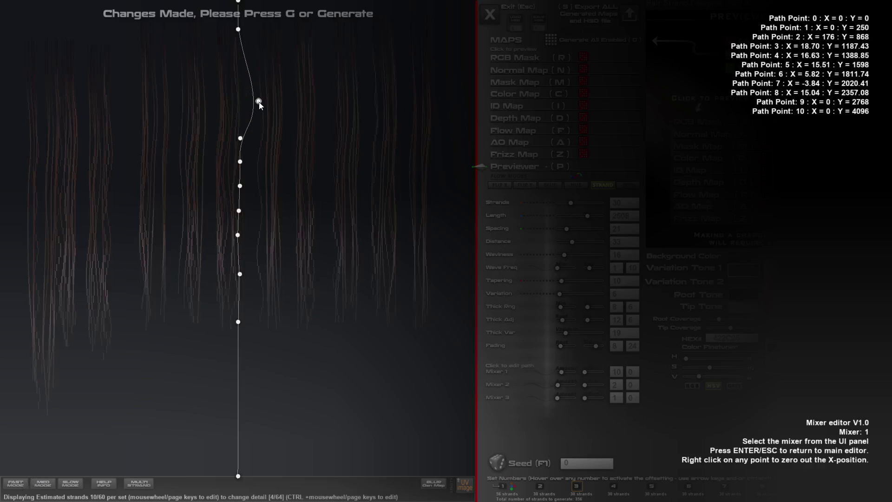
pyautogui.moveTo(259, 104); pyautogui.dragTo(272, 83)
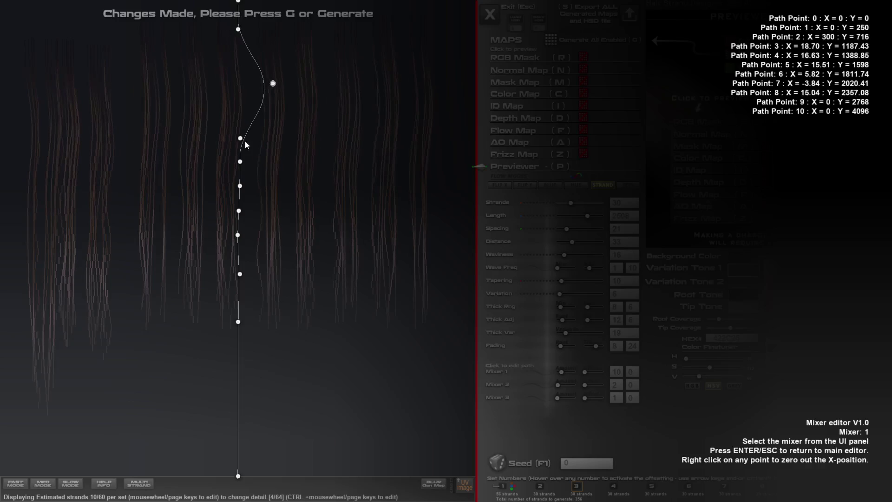
pyautogui.moveTo(240, 161); pyautogui.dragTo(211, 154)
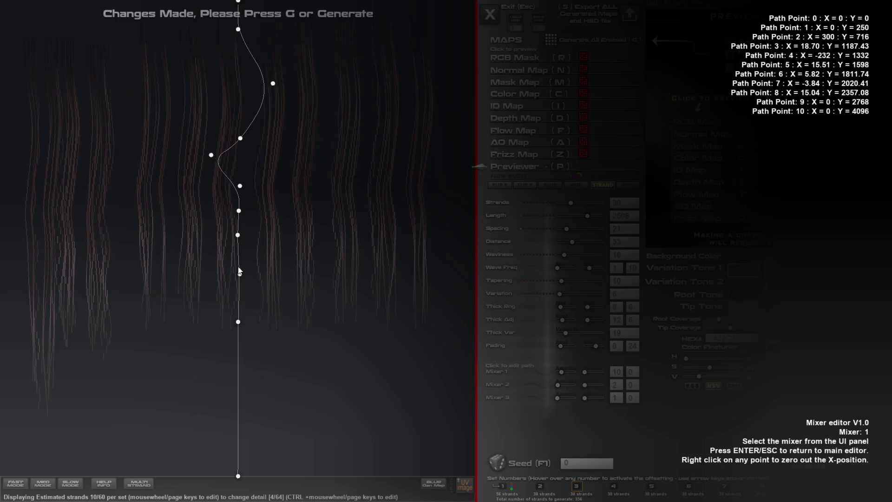
pyautogui.moveTo(239, 271); pyautogui.dragTo(294, 267)
pyautogui.click(239, 322)
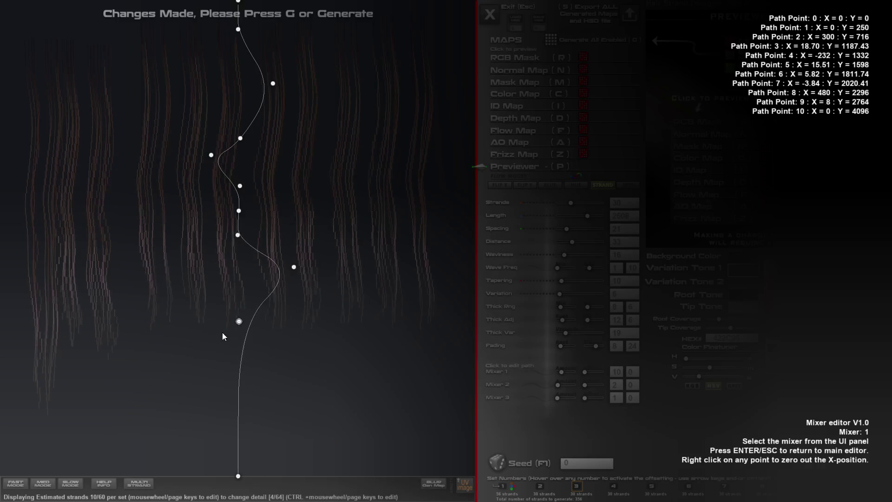
pyautogui.moveTo(239, 321); pyautogui.dragTo(197, 340)
pyautogui.moveTo(238, 476); pyautogui.dragTo(237, 484)
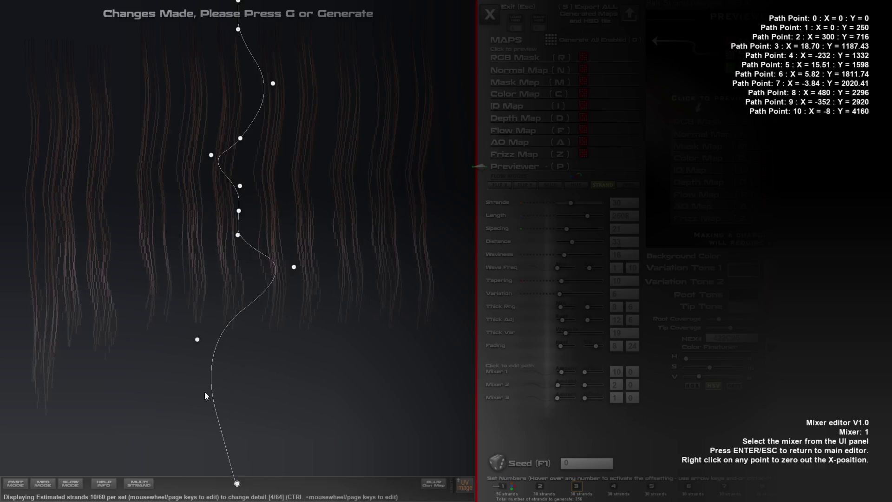
pyautogui.moveTo(197, 339); pyautogui.dragTo(214, 370)
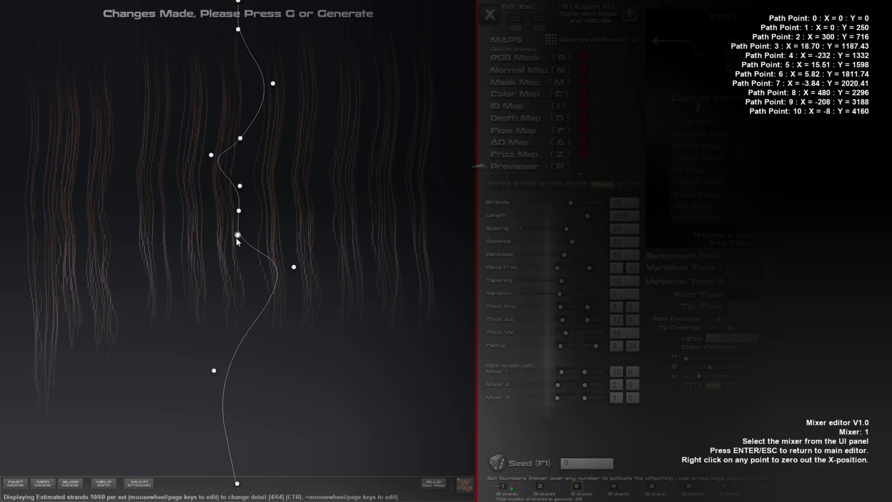
pyautogui.moveTo(238, 235); pyautogui.dragTo(235, 238)
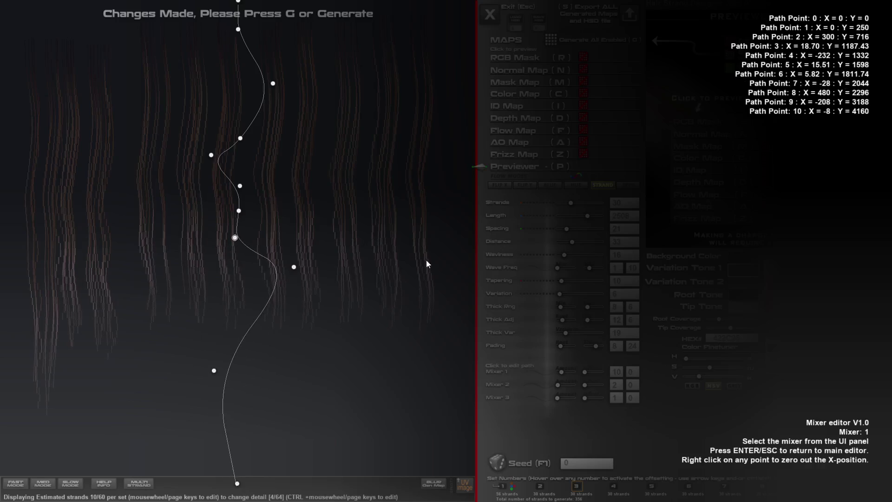
# Leave the path editor and adjust Mixers 1–3: Mixer 1 offset 20, Mixer 2 amount 16
pyautogui.click(493, 17)
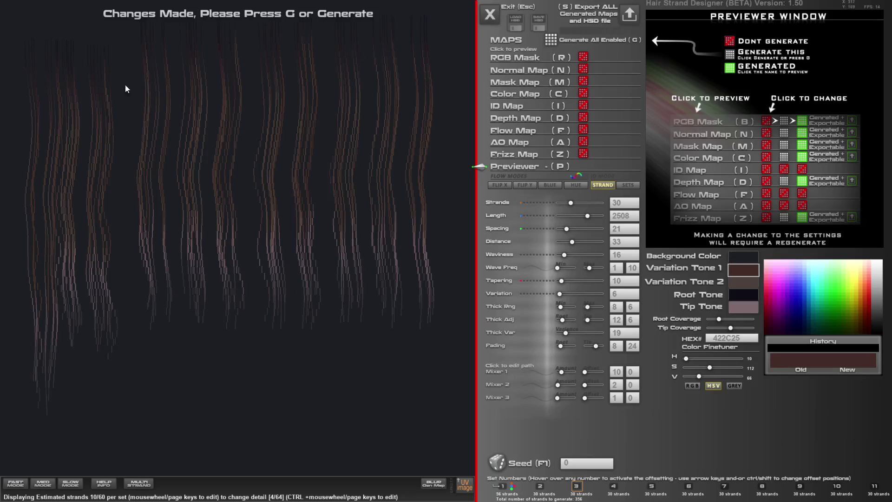
pyautogui.moveTo(563, 371); pyautogui.dragTo(561, 370)
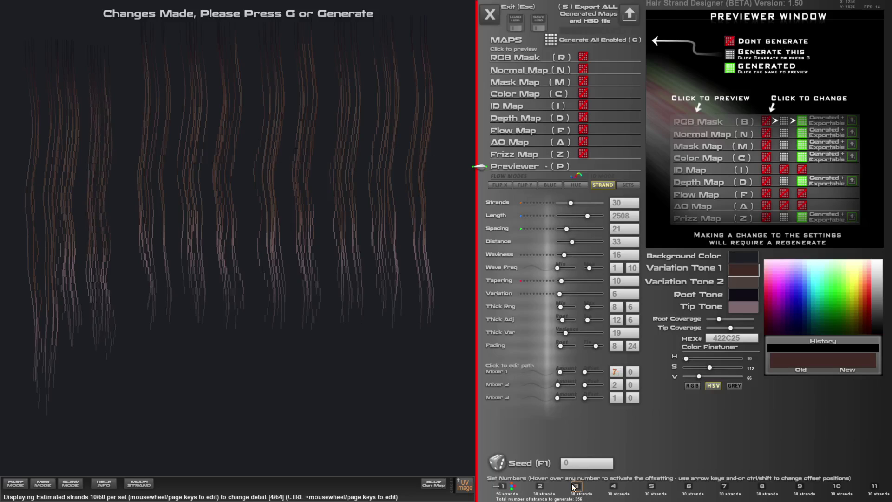
pyautogui.moveTo(590, 370); pyautogui.dragTo(560, 398)
pyautogui.click(566, 385)
pyautogui.click(562, 398)
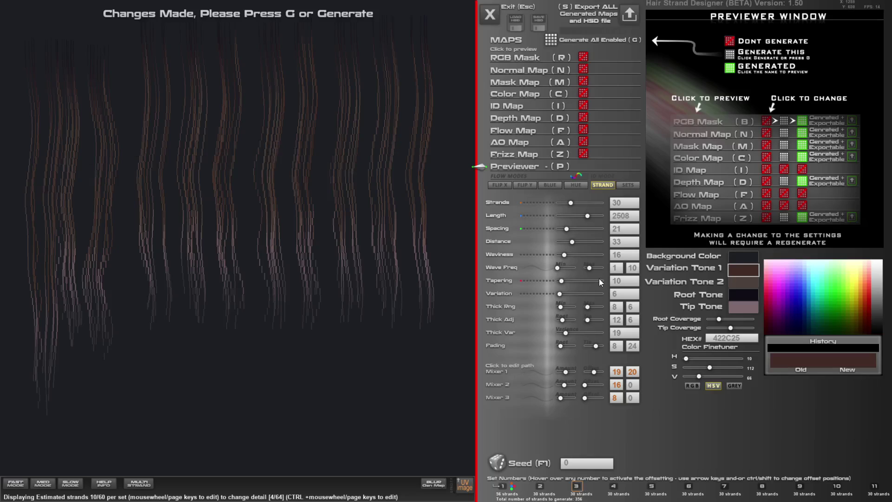
# Cut strands to 5, lower max wave frequency to 2, and raise variation to 21
pyautogui.moveTo(571, 203); pyautogui.dragTo(586, 266)
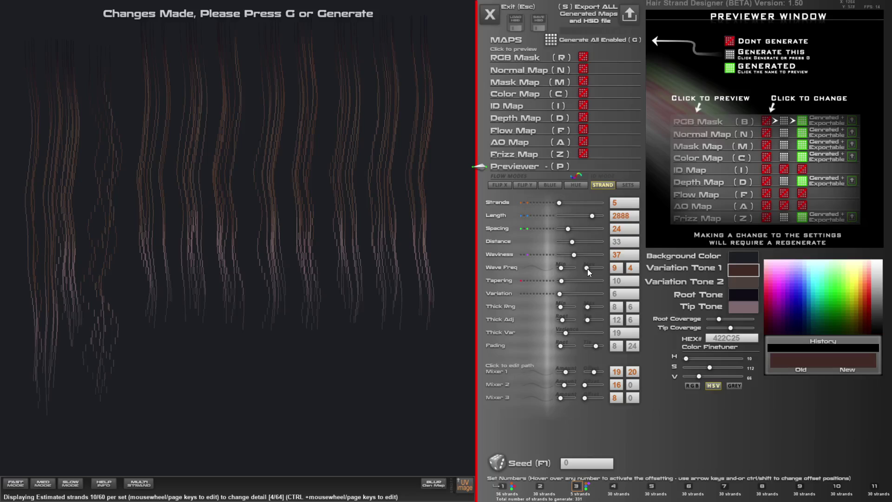
pyautogui.moveTo(588, 268); pyautogui.dragTo(559, 269)
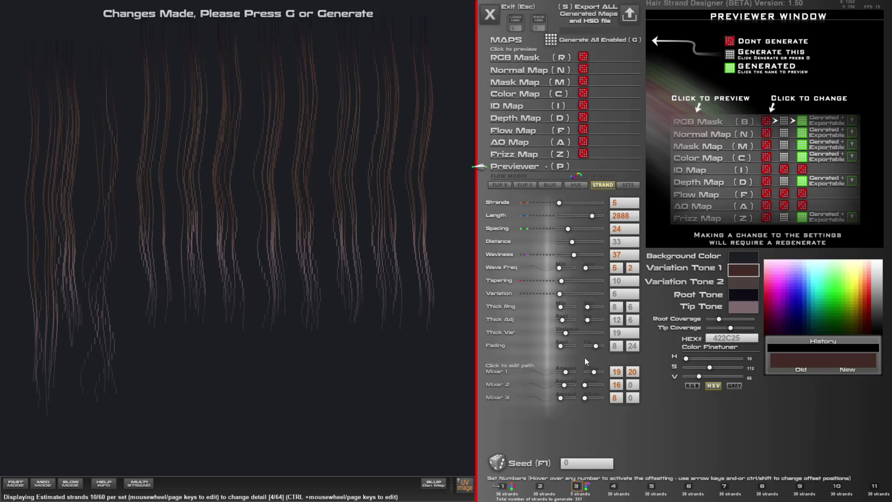
pyautogui.moveTo(559, 295)
pyautogui.mouseDown()
pyautogui.moveTo(574, 294)
pyautogui.moveTo(567, 294)
pyautogui.mouseUp()
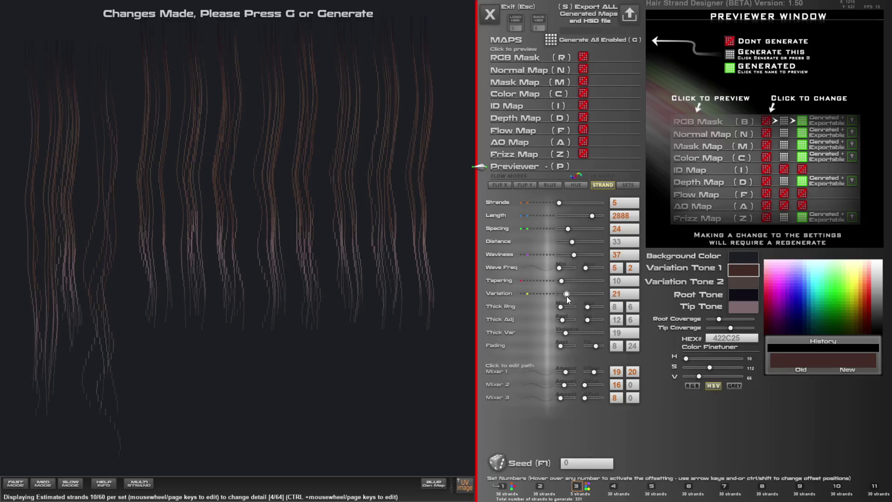
# At medium detail, set thickness range 12–15, tip adjustment 37 and thickness variation 33
pyautogui.click(42, 483)
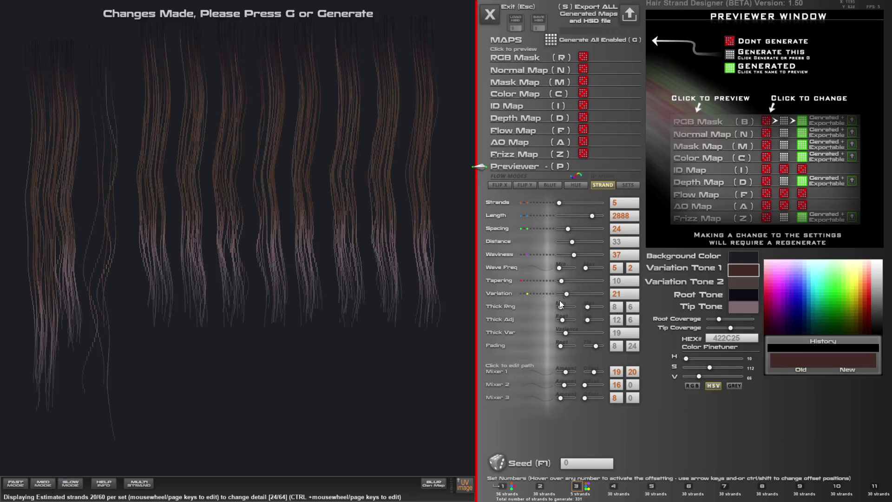
pyautogui.moveTo(563, 305)
pyautogui.mouseDown()
pyautogui.moveTo(592, 308)
pyautogui.moveTo(556, 320)
pyautogui.moveTo(601, 320)
pyautogui.moveTo(559, 320)
pyautogui.mouseUp()
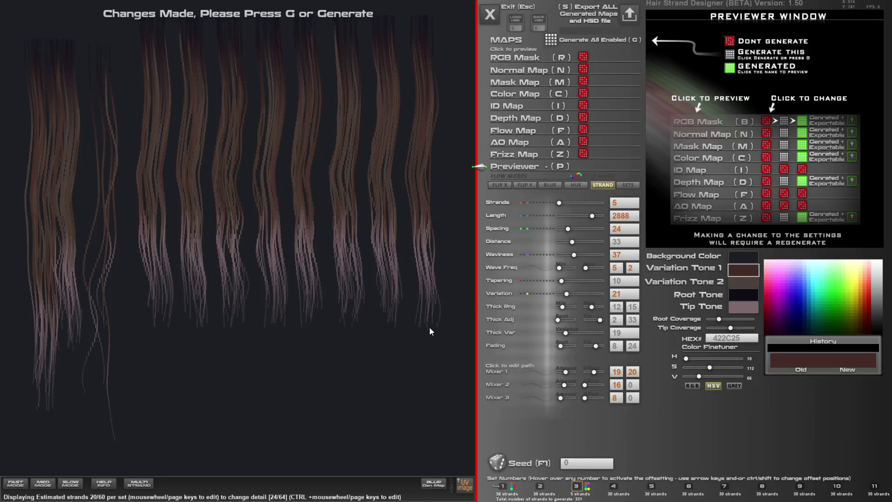
pyautogui.moveTo(601, 319); pyautogui.dragTo(602, 320)
pyautogui.moveTo(565, 334)
pyautogui.mouseDown()
pyautogui.moveTo(580, 333)
pyautogui.moveTo(573, 334)
pyautogui.mouseUp()
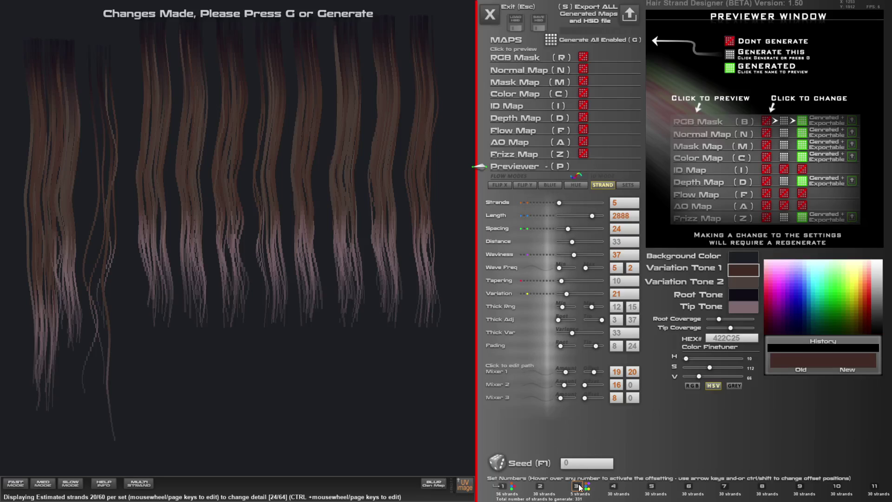
# Set 36 strands per set, length 2204, waviness 52 and tapering 80
pyautogui.moveTo(579, 488)
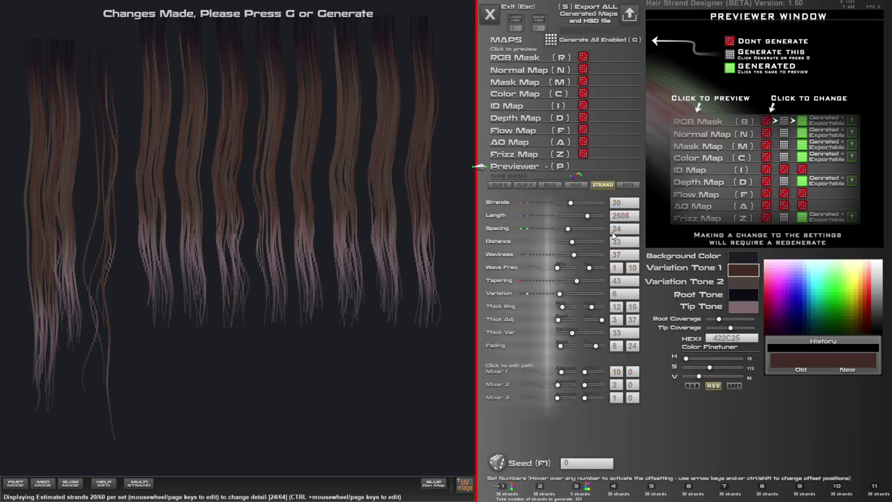
pyautogui.moveTo(572, 203)
pyautogui.mouseDown()
pyautogui.moveTo(582, 201)
pyautogui.moveTo(573, 215)
pyautogui.moveTo(582, 214)
pyautogui.mouseUp()
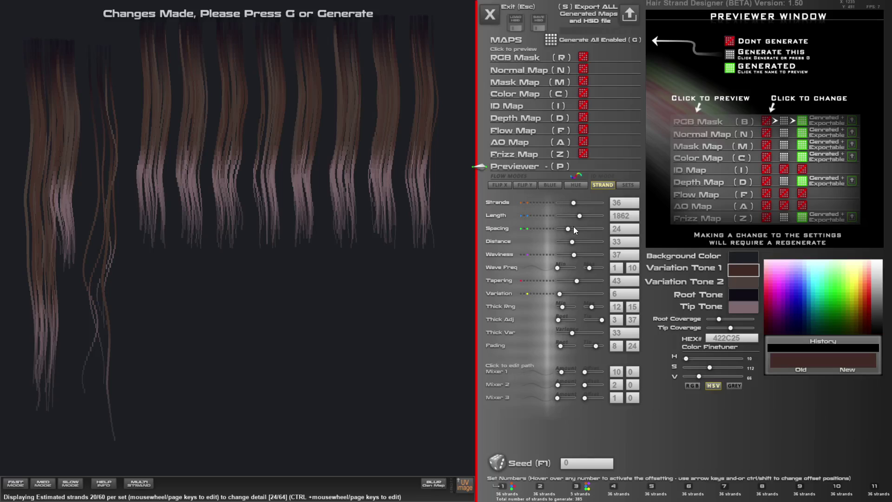
pyautogui.moveTo(575, 217); pyautogui.dragTo(584, 215)
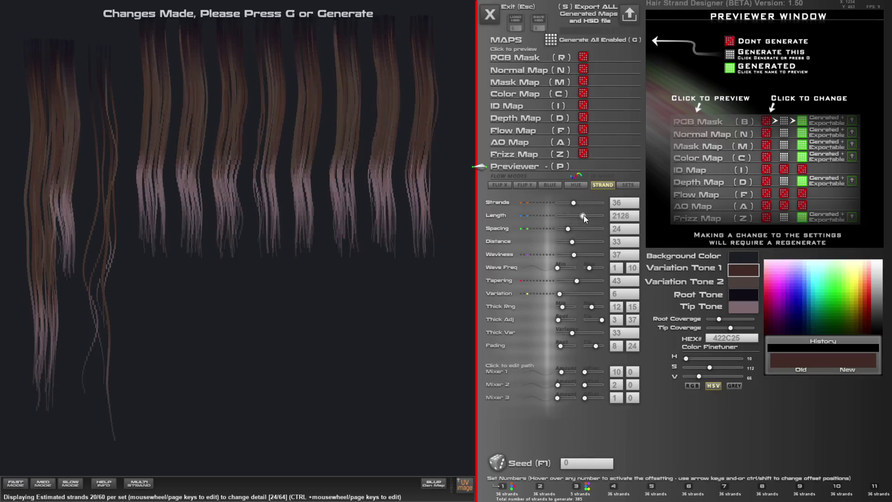
pyautogui.click(583, 255)
pyautogui.click(593, 280)
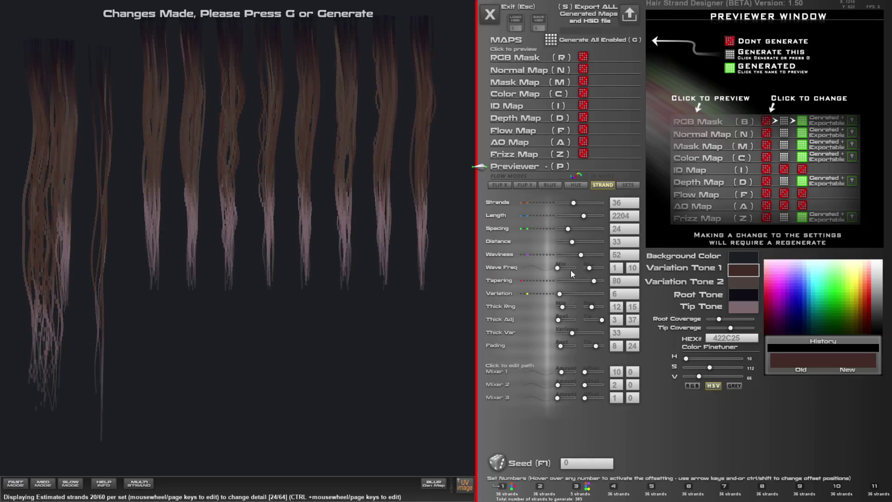
# Tune variation to 15, switch to high-detail preview, and lower max wave frequency to 3
pyautogui.click(564, 294)
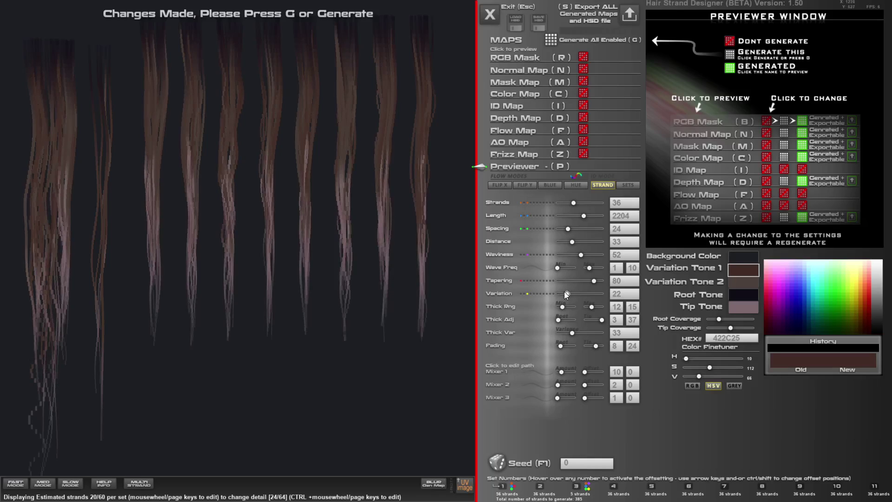
pyautogui.moveTo(563, 291); pyautogui.dragTo(564, 291)
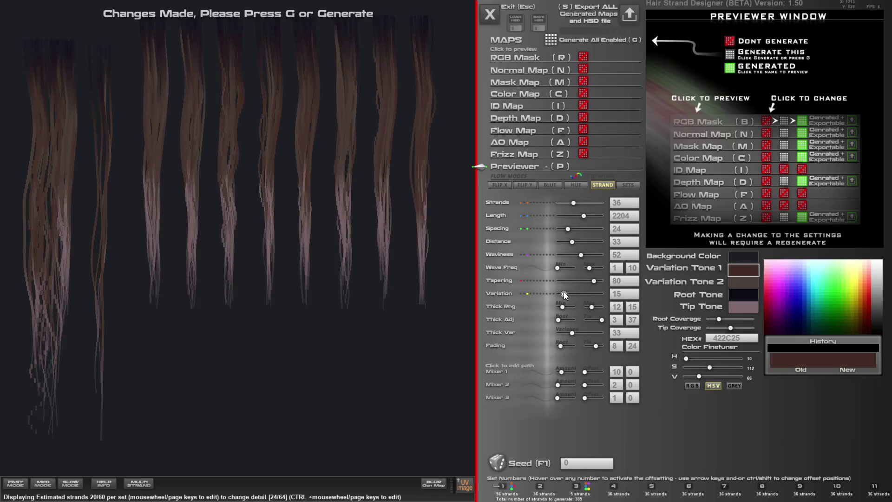
pyautogui.click(70, 483)
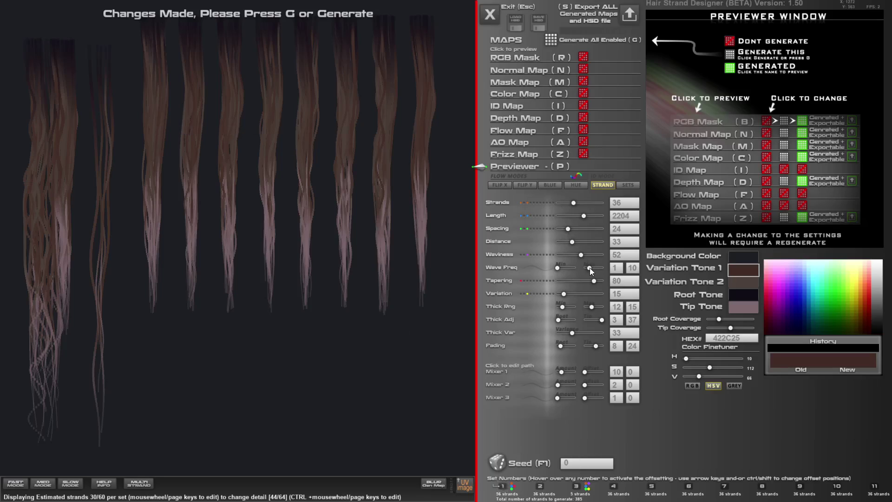
pyautogui.moveTo(588, 268); pyautogui.dragTo(587, 269)
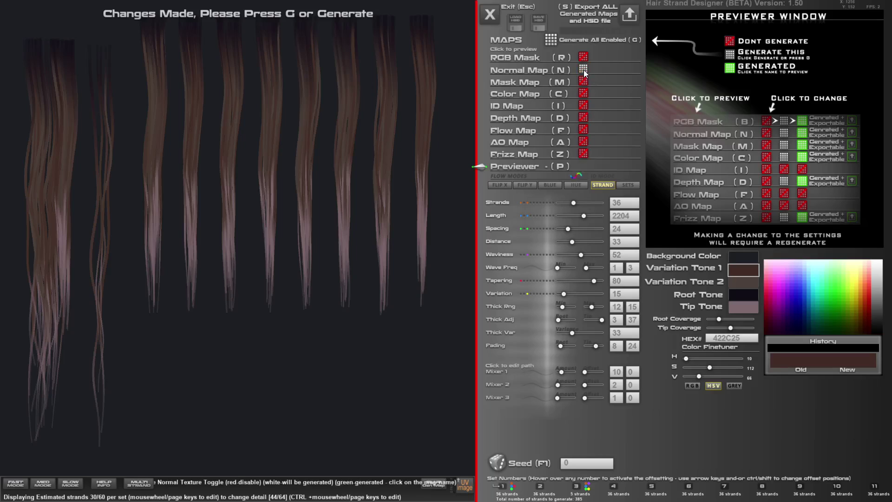
pyautogui.click(551, 40)
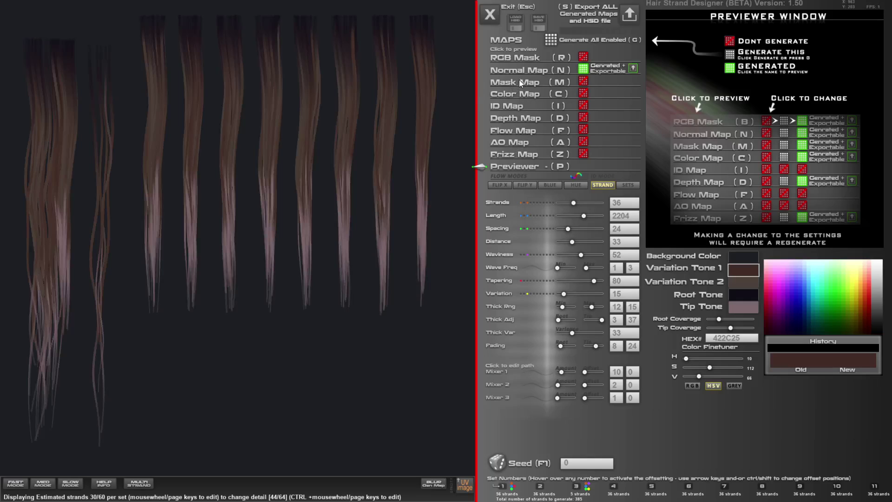
pyautogui.click(526, 71)
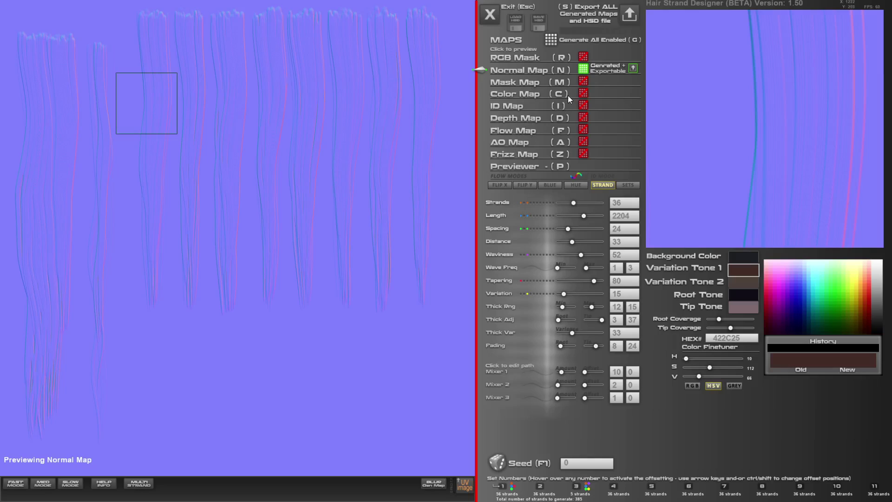
pyautogui.click(511, 167)
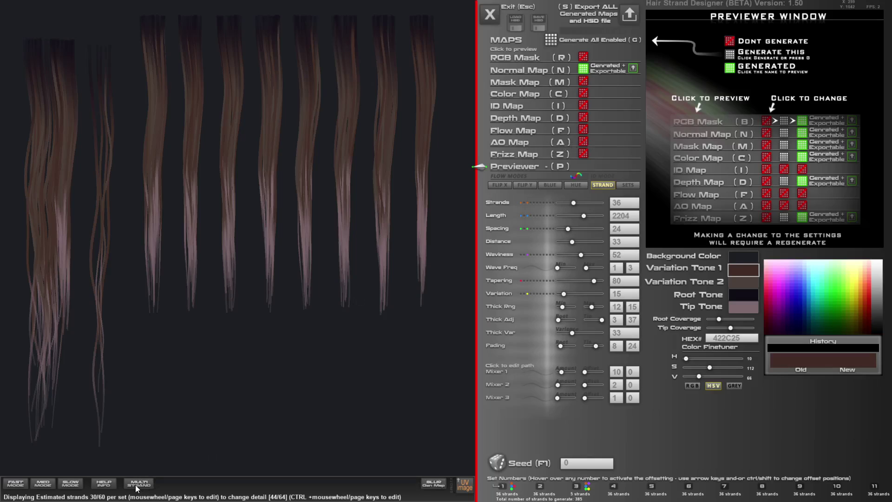
# Enable the Color Map for generation, preview both maps, then return to the strand view
pyautogui.click(534, 67)
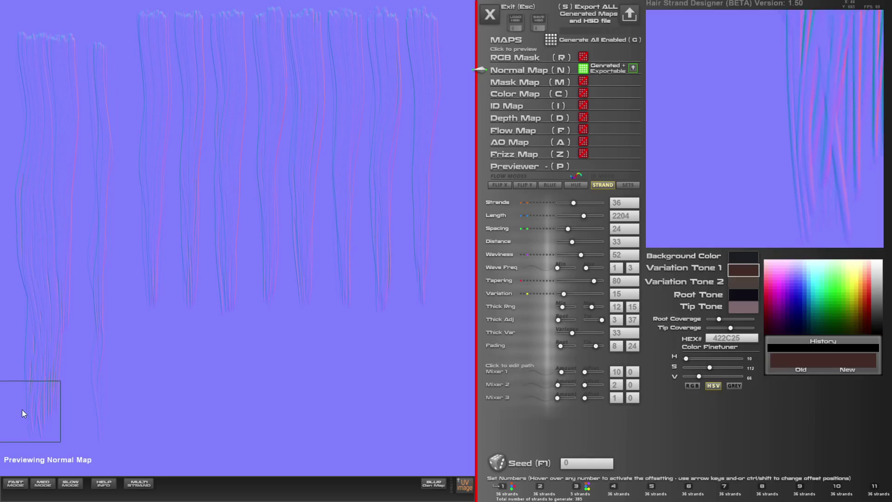
pyautogui.click(583, 93)
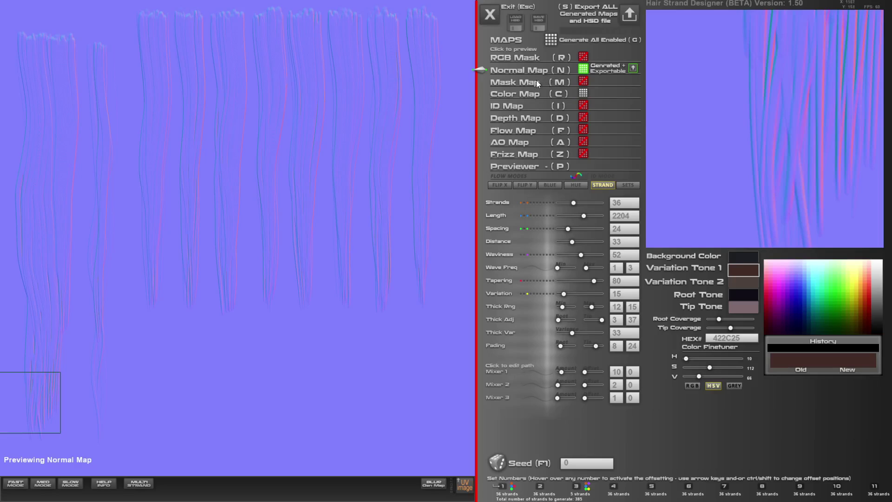
pyautogui.click(534, 94)
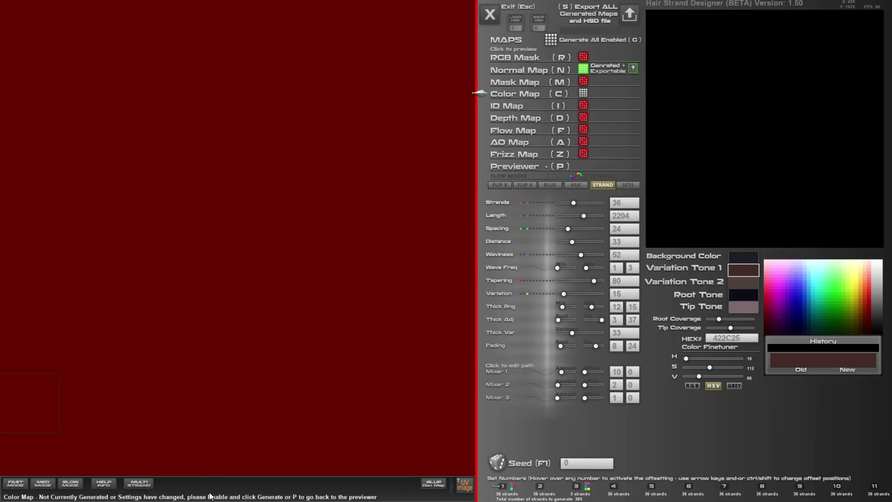
pyautogui.click(531, 167)
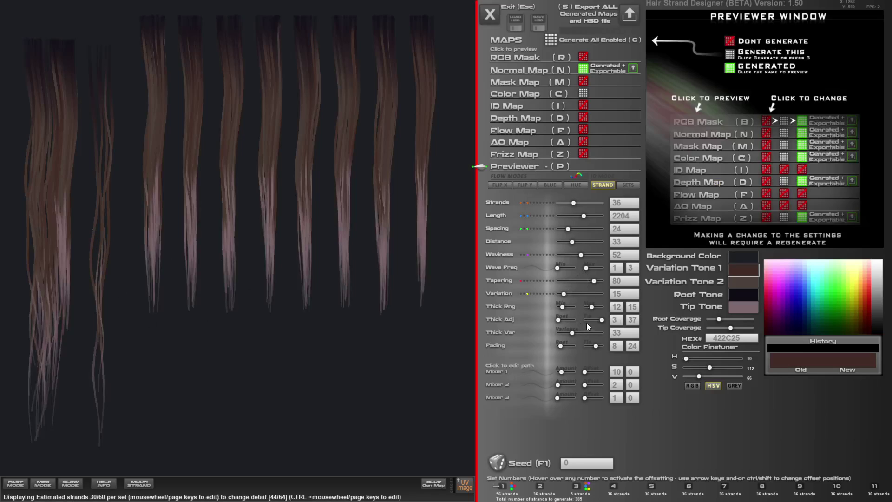
# Set tip adjustment to 10 and thickness range to 1–3, ending in high-detail preview
pyautogui.moveTo(592, 319); pyautogui.dragTo(590, 319)
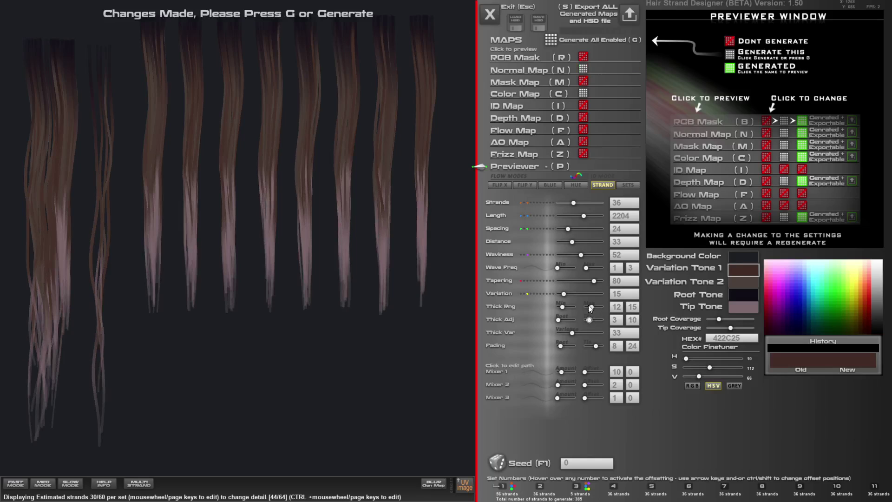
pyautogui.moveTo(591, 307); pyautogui.dragTo(556, 310)
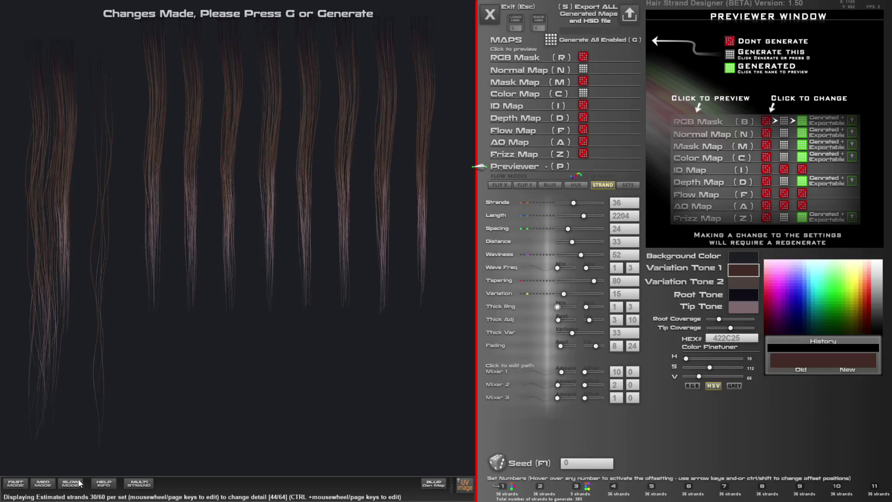
pyautogui.click(46, 485)
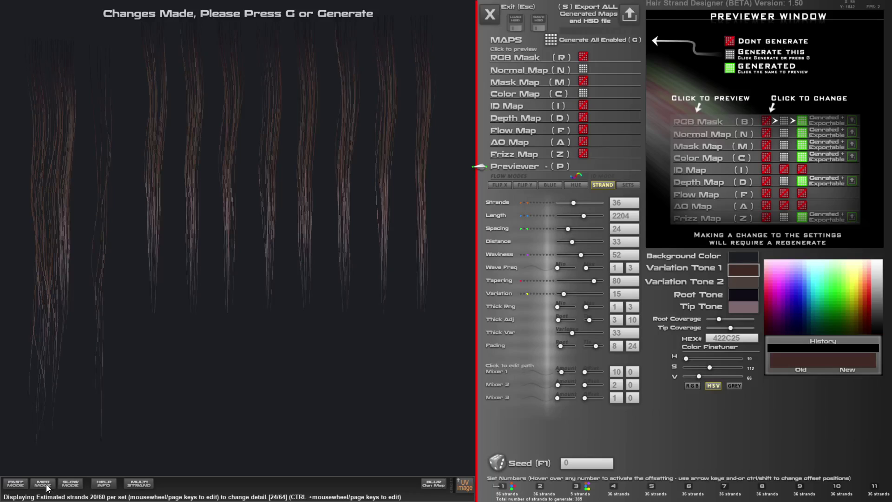
pyautogui.click(71, 484)
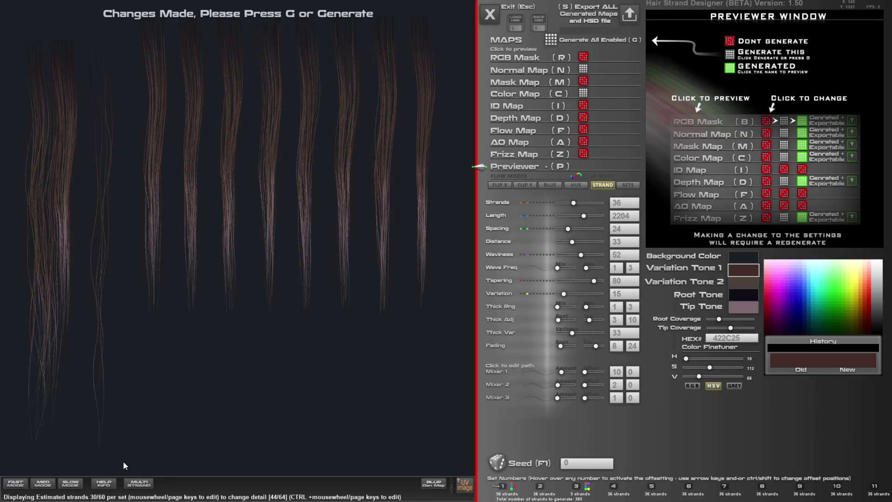
# Regenerate all enabled maps for the thinner strands and preview the brown-to-pink Color Map
pyautogui.click(551, 40)
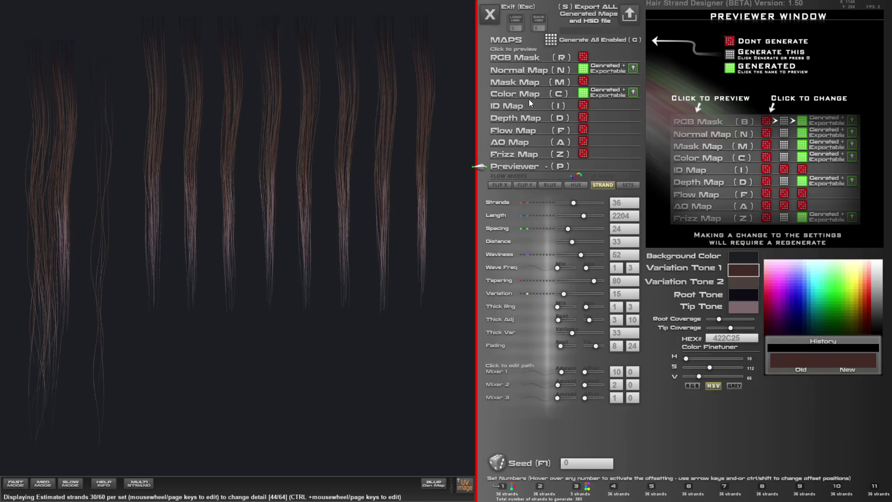
pyautogui.click(515, 94)
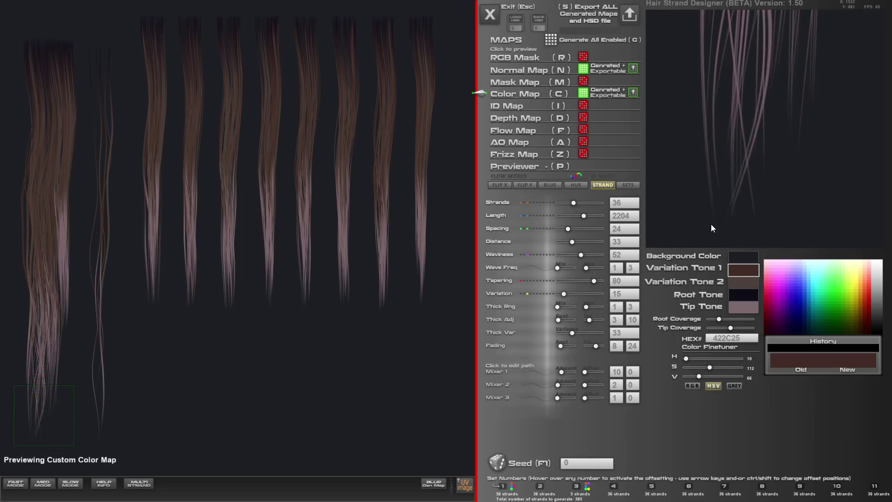
pyautogui.click(532, 166)
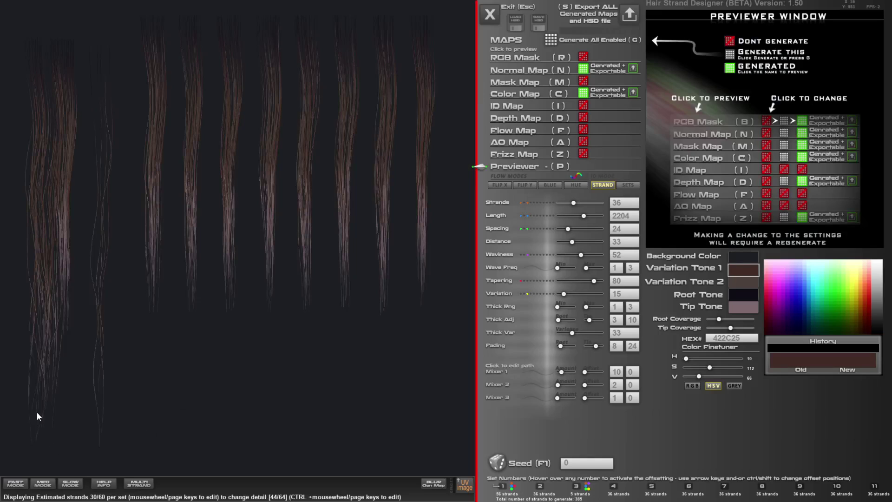
pyautogui.click(522, 95)
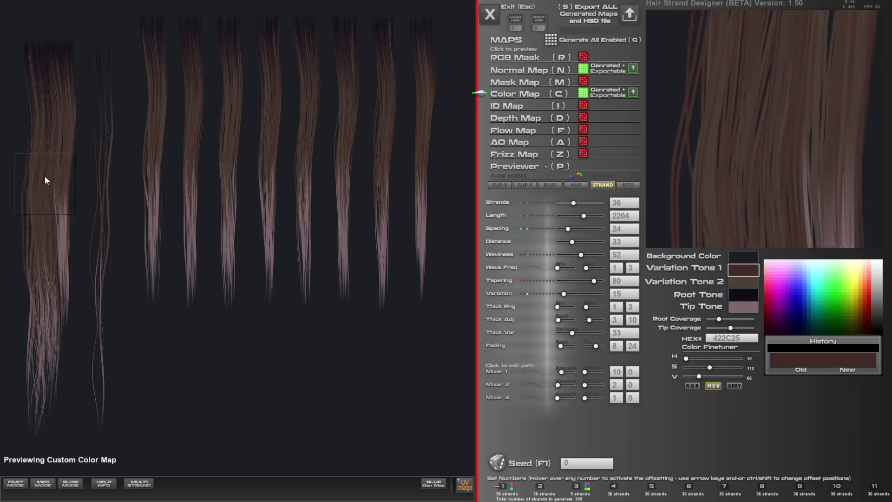
pyautogui.click(532, 70)
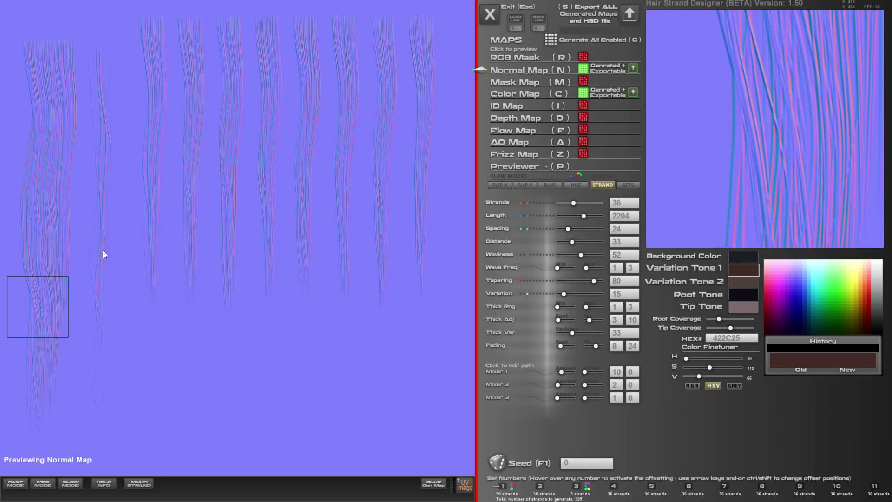
pyautogui.moveTo(37, 305); pyautogui.dragTo(261, 223)
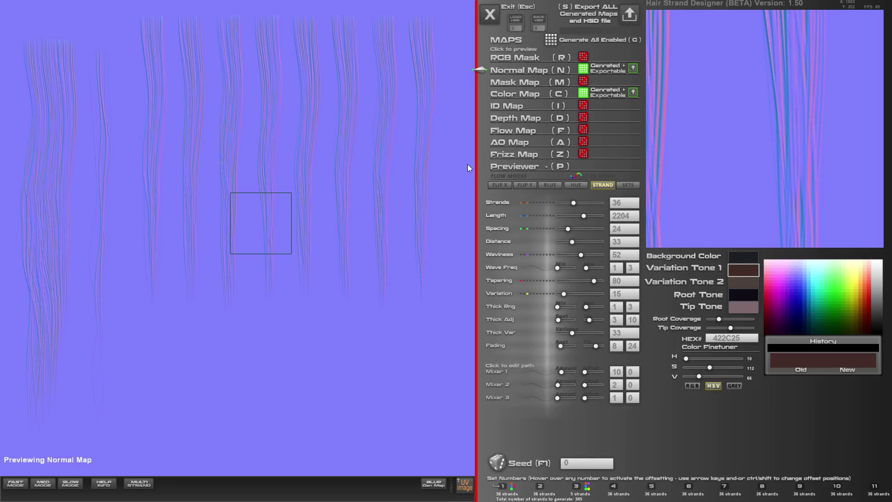
pyautogui.click(523, 95)
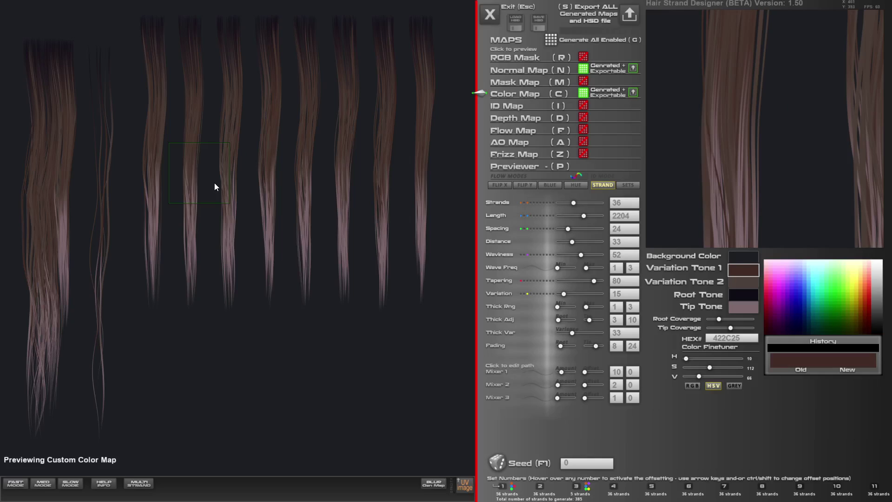
# Enable the ID Map and Mask Map, then generate all enabled maps
pyautogui.click(584, 106)
pyautogui.click(584, 82)
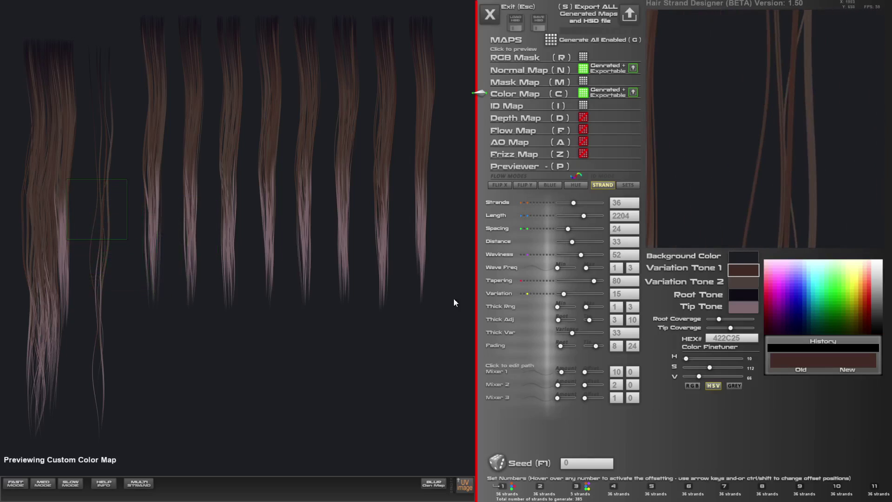
pyautogui.click(552, 41)
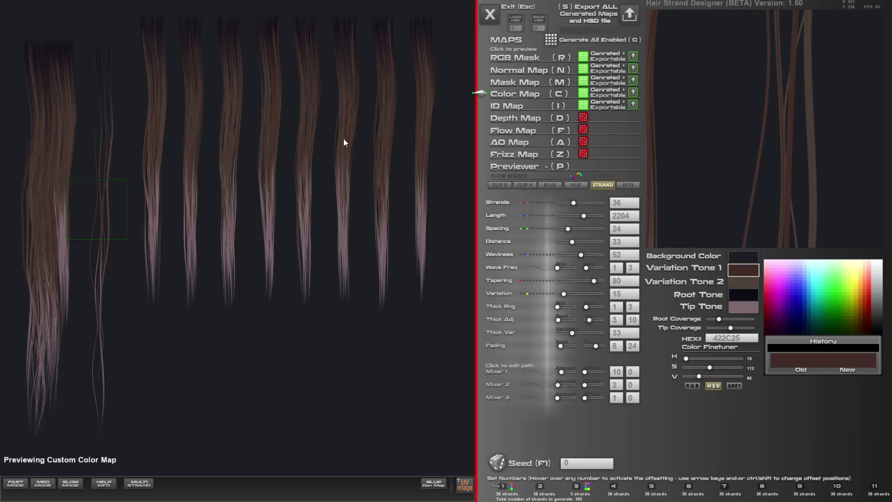
# Preview the ID, Color, Mask and Normal maps in turn, ending on the RGB Mask
pyautogui.click(520, 107)
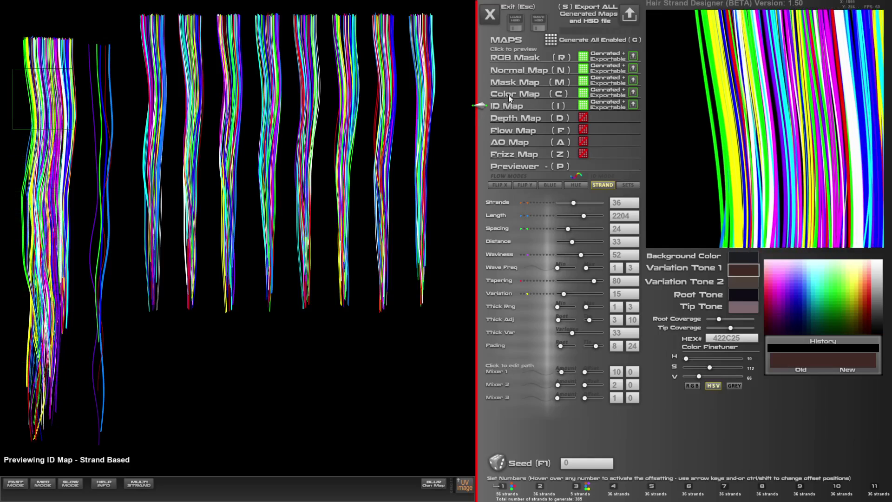
pyautogui.click(510, 94)
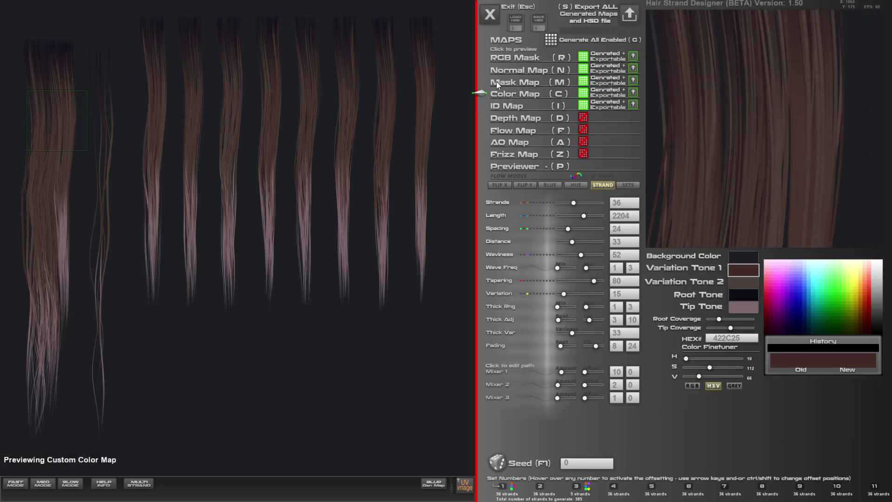
pyautogui.click(510, 83)
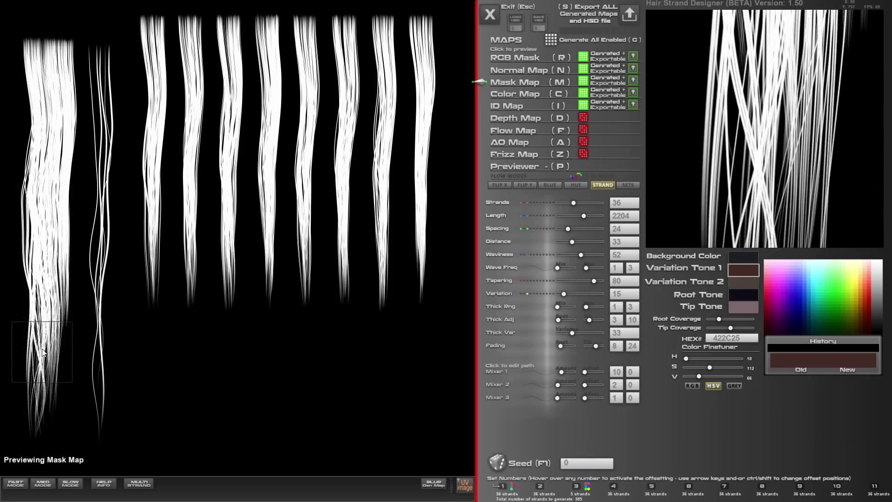
pyautogui.click(531, 71)
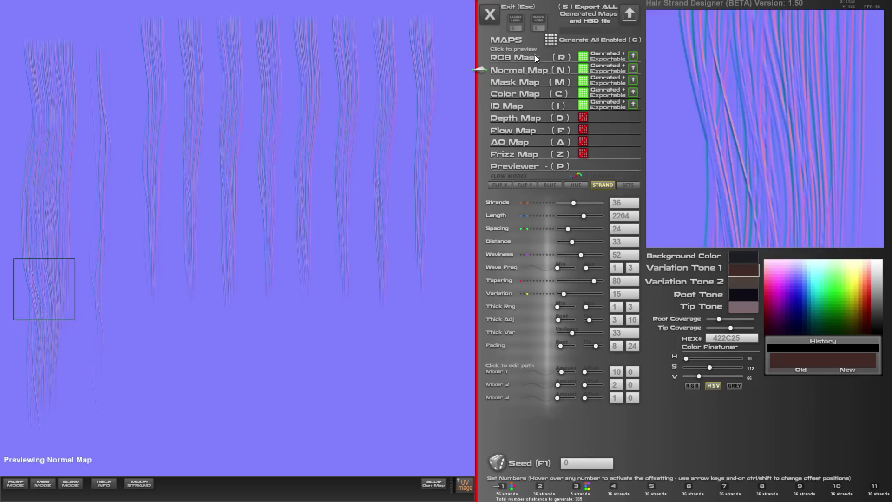
pyautogui.click(533, 57)
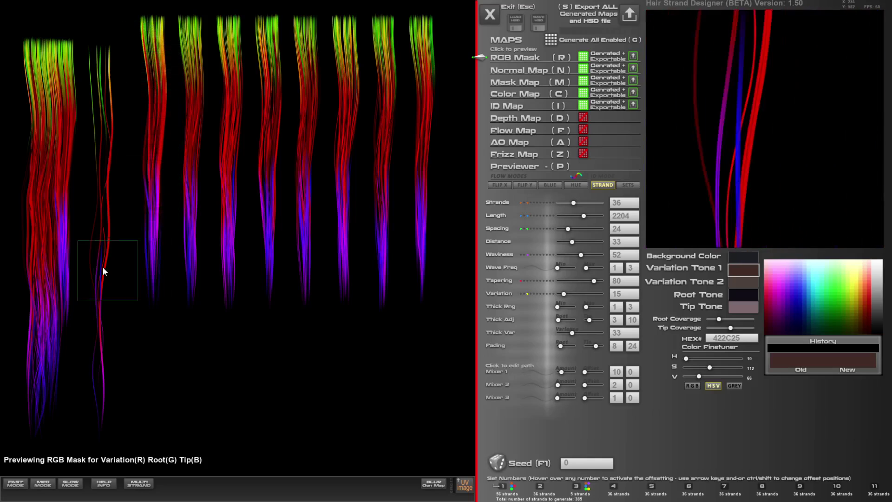
# Enable the Depth, Flow, AO and Frizz maps, generate them, and preview the grayscale Depth Map
pyautogui.click(584, 118)
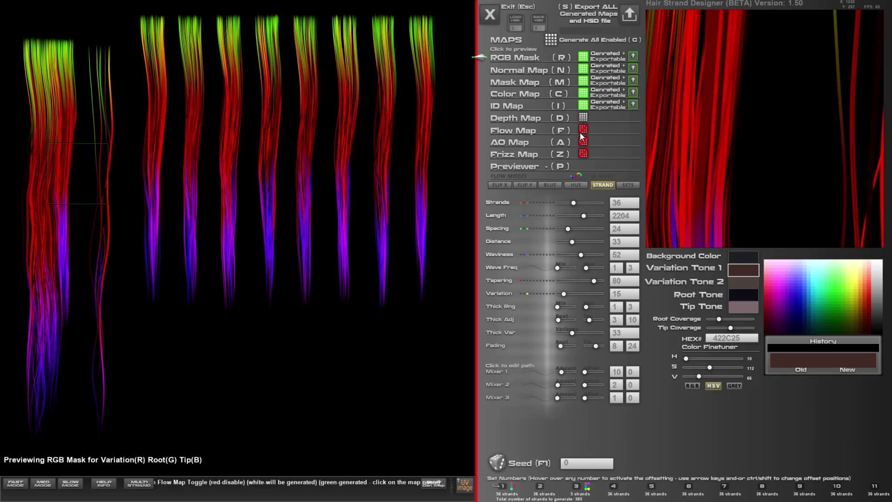
pyautogui.click(581, 132)
pyautogui.click(584, 141)
pyautogui.click(584, 153)
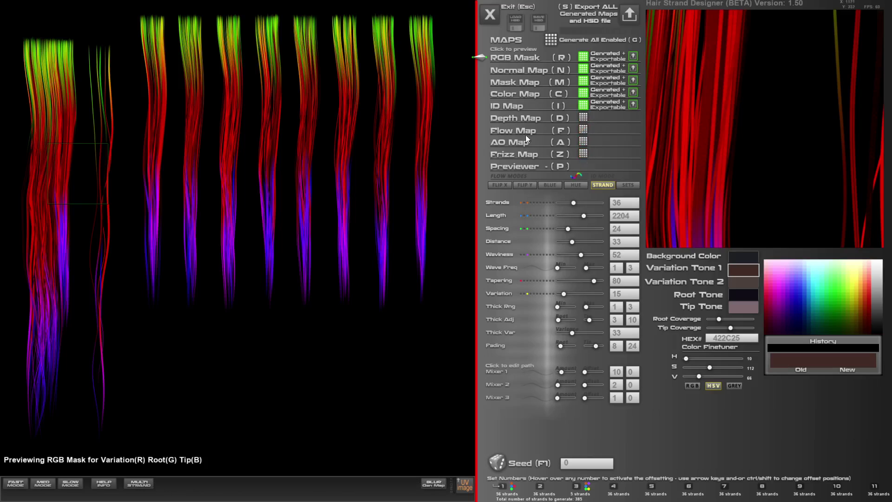
pyautogui.click(550, 41)
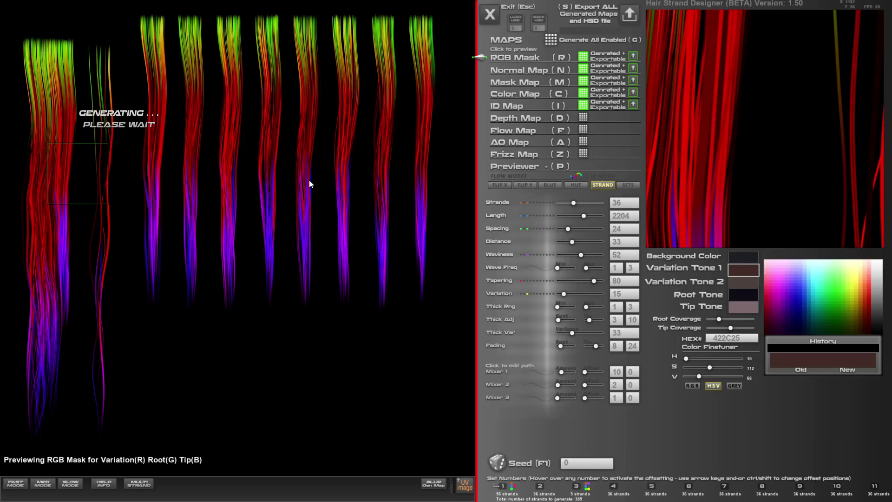
pyautogui.click(505, 119)
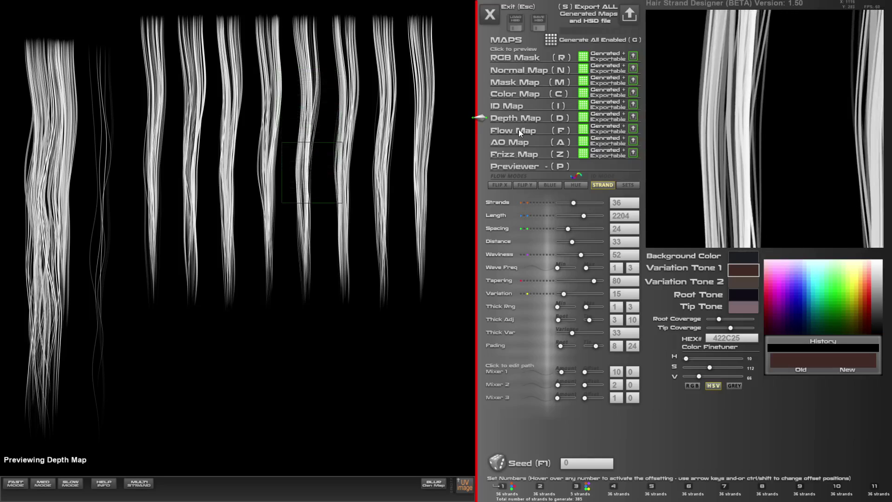
# Preview the Flow and AO maps and toggle BLUR Gen Map
pyautogui.click(519, 133)
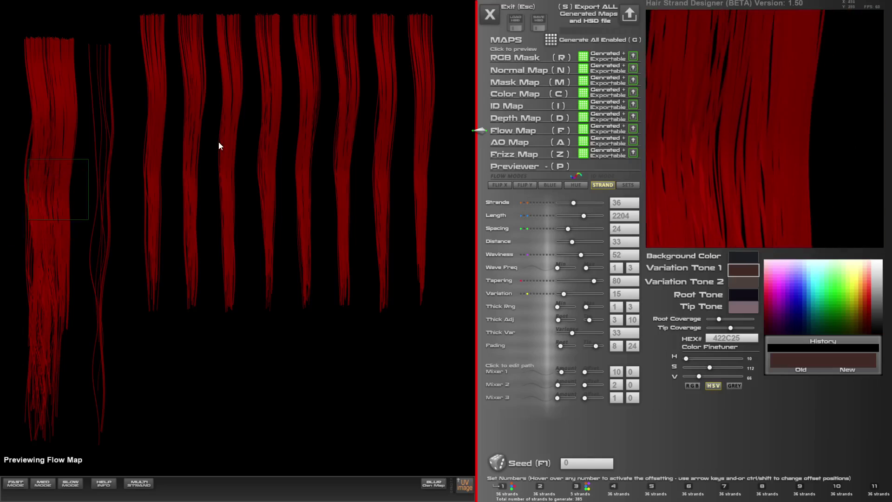
pyautogui.click(520, 144)
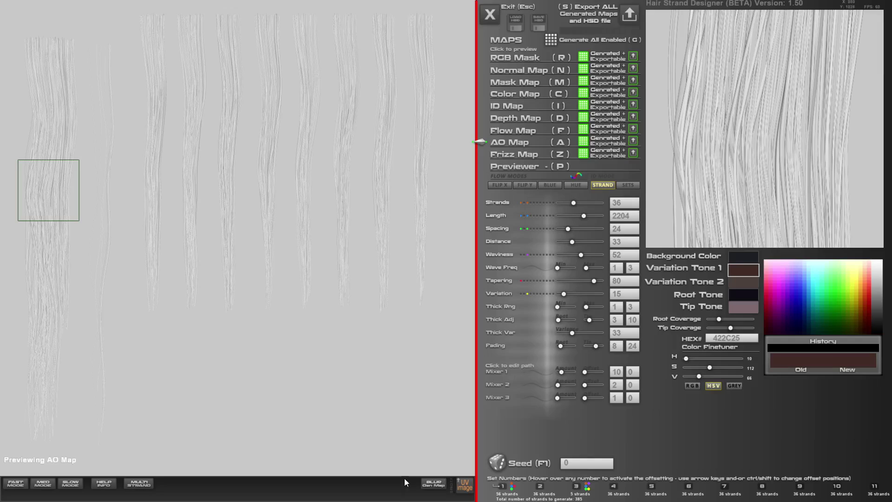
pyautogui.click(440, 487)
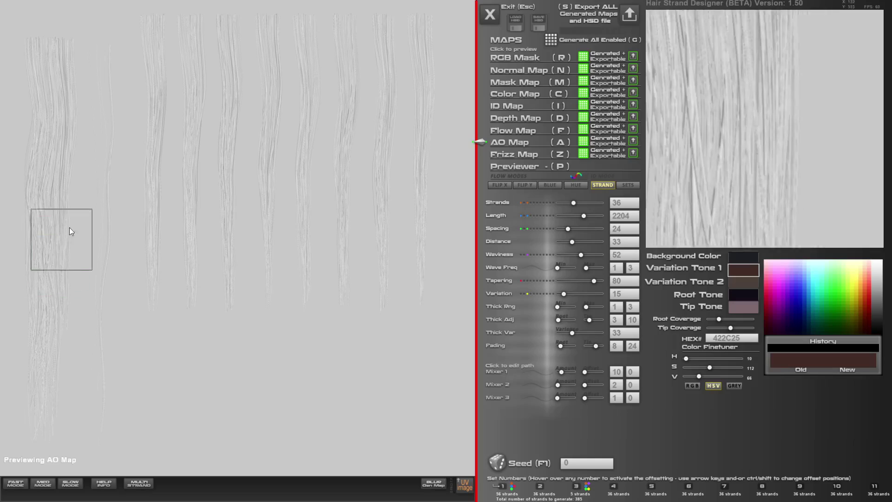
# Switch to single-strand preview, shorten Length to 1672 and sparsen strands to Spacing 33
pyautogui.click(140, 484)
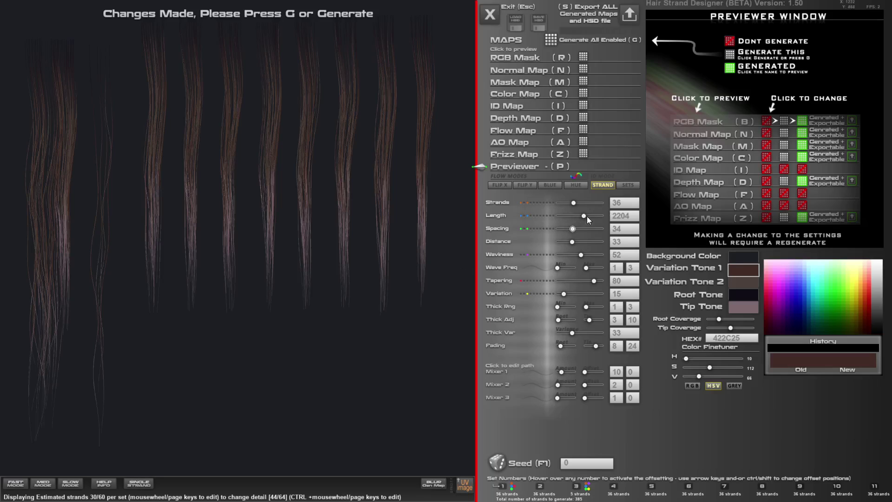
pyautogui.moveTo(584, 216); pyautogui.dragTo(578, 215)
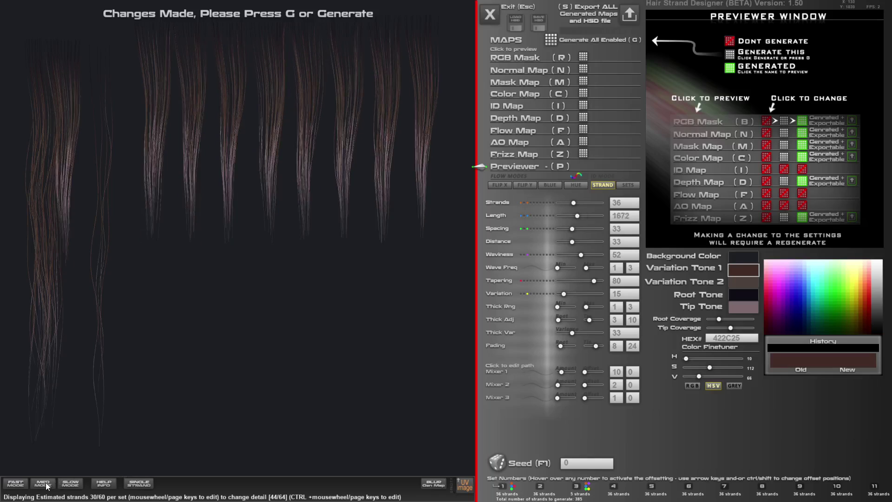
pyautogui.scroll(-5, 46, 486)
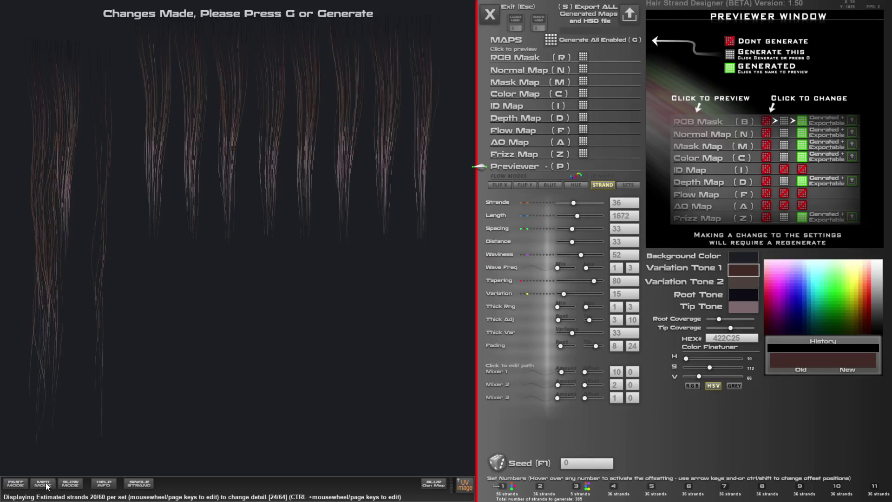
# Set background to dark blue 010028, Variation Tones to dark purple and 1D0171, Root to 2A0160
pyautogui.click(749, 259)
pyautogui.click(795, 328)
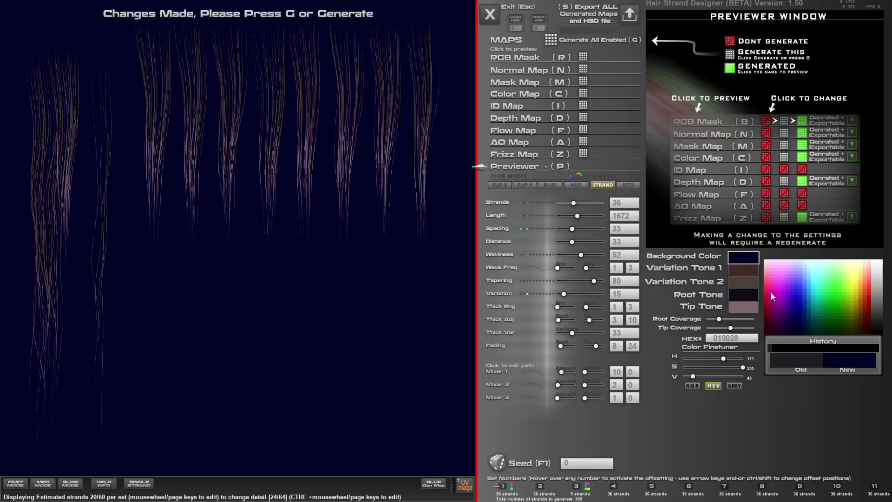
pyautogui.click(750, 272)
pyautogui.click(787, 329)
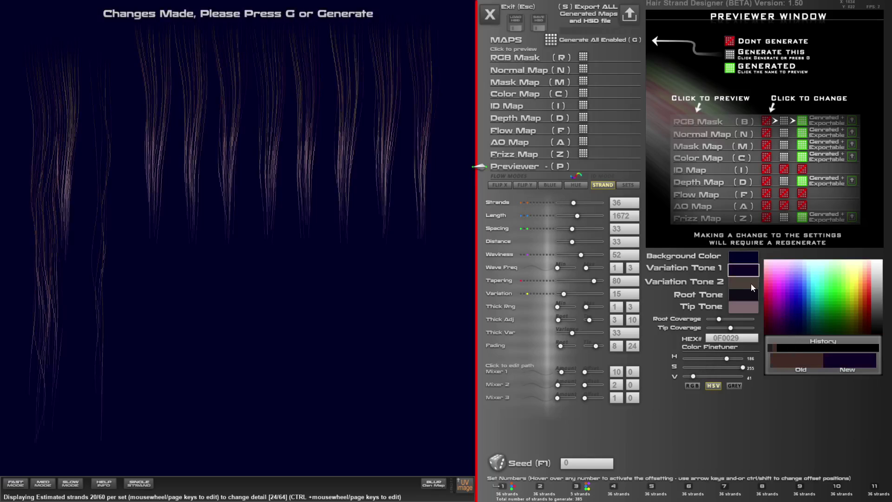
pyautogui.click(751, 283)
pyautogui.click(790, 311)
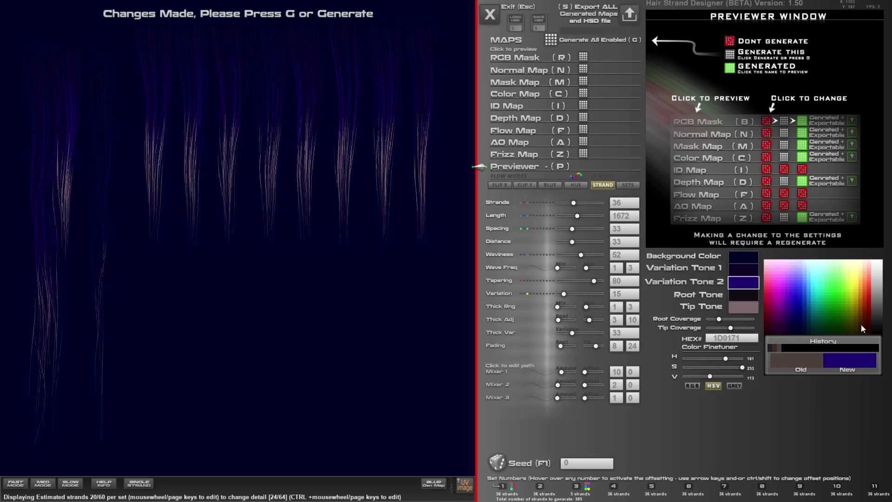
pyautogui.click(746, 299)
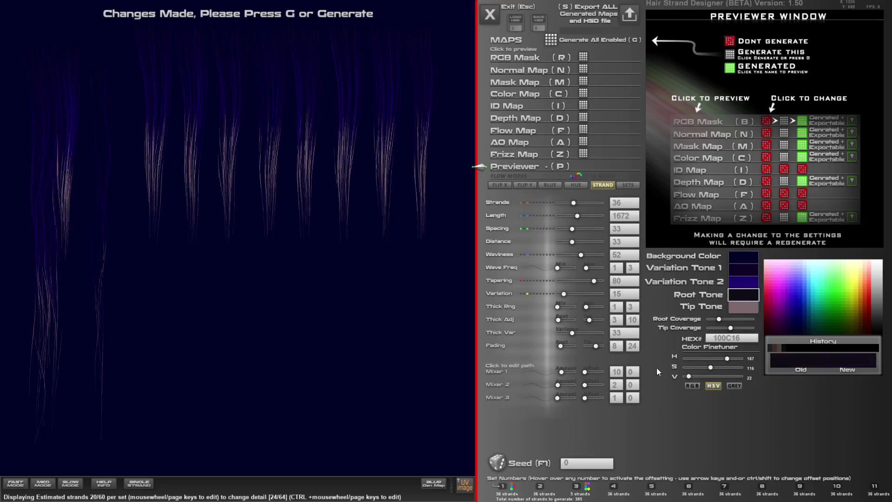
pyautogui.click(789, 318)
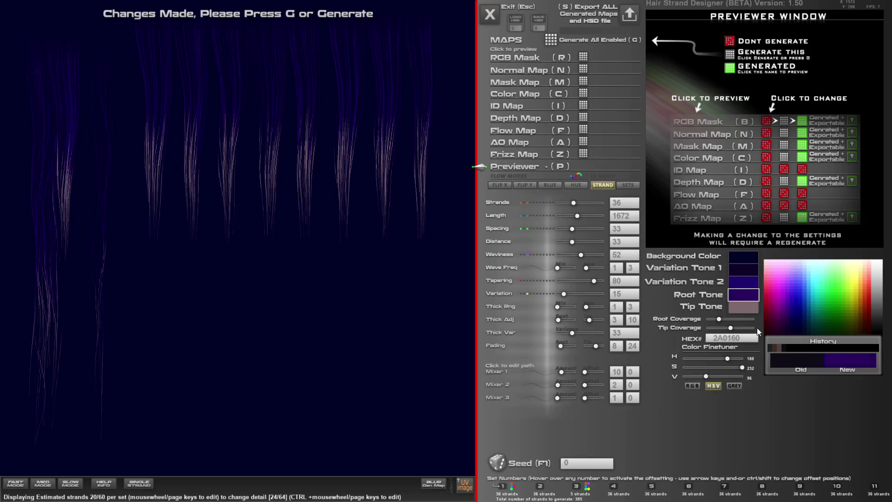
# Make the Tip Tone lavender CE8DFF with slightly reduced tip coverage and saturation
pyautogui.click(743, 305)
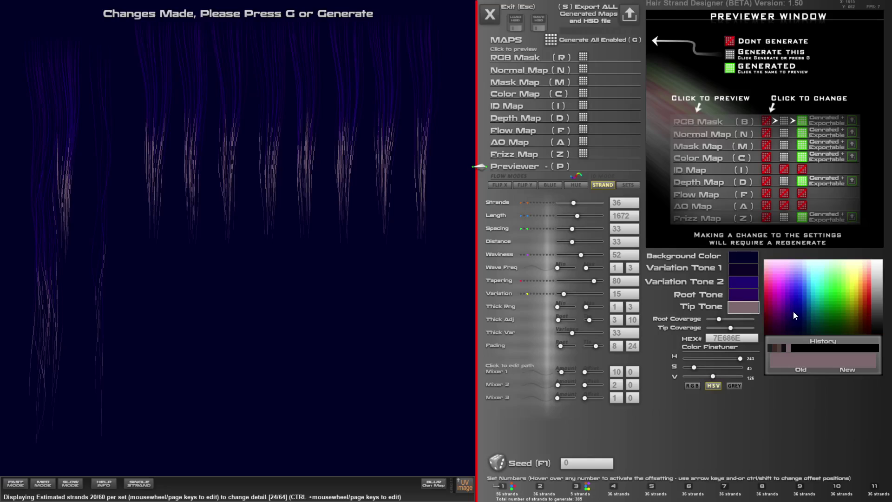
pyautogui.click(789, 275)
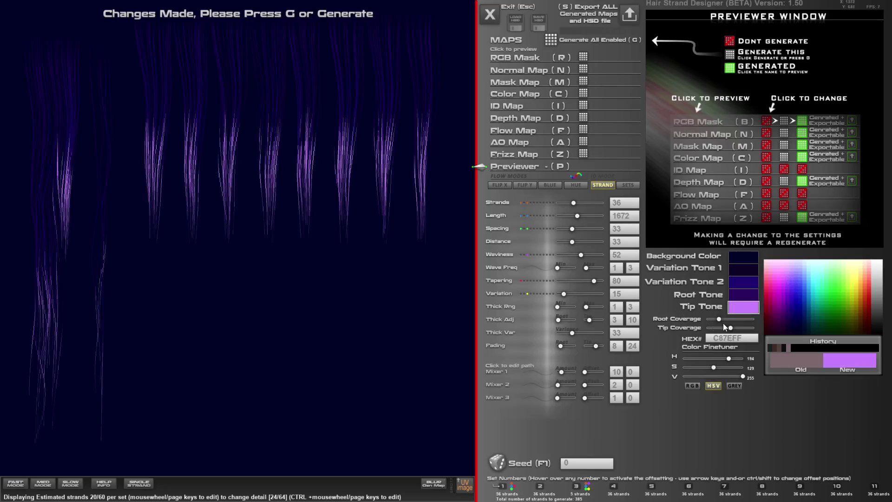
pyautogui.moveTo(731, 327); pyautogui.dragTo(725, 318)
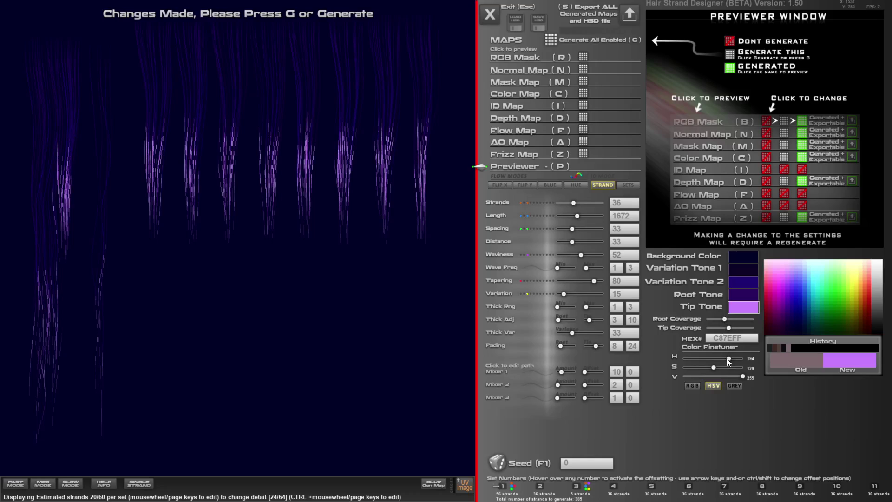
pyautogui.moveTo(715, 368); pyautogui.dragTo(712, 369)
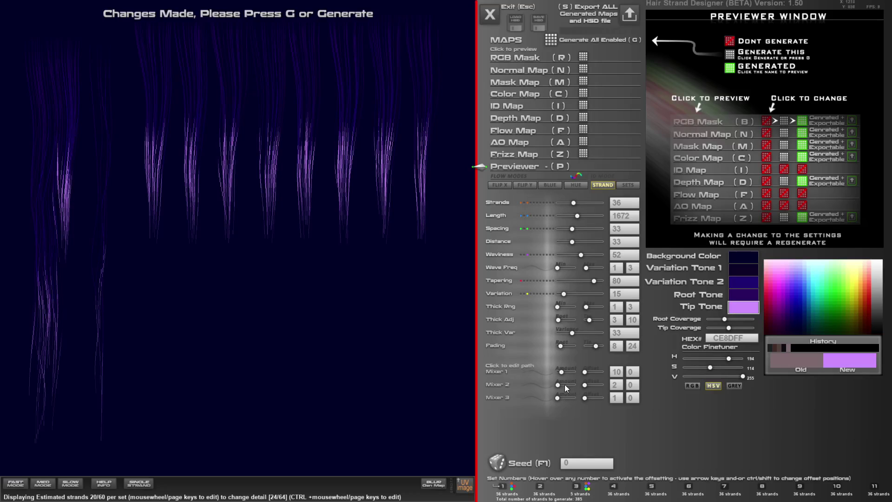
# Raise Mixer 2 to 27 and Mixer 3 to 25, and move Mixer 2's path point 4 to X -256
pyautogui.moveTo(565, 384); pyautogui.dragTo(568, 397)
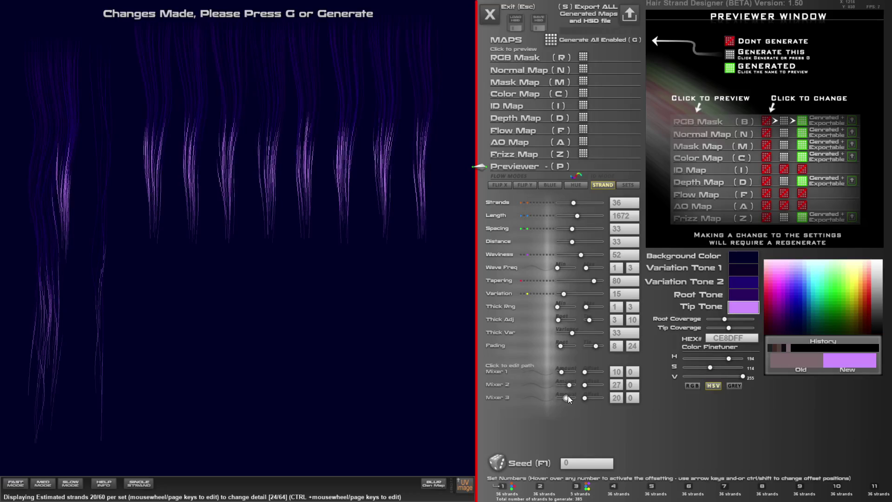
pyautogui.click(498, 385)
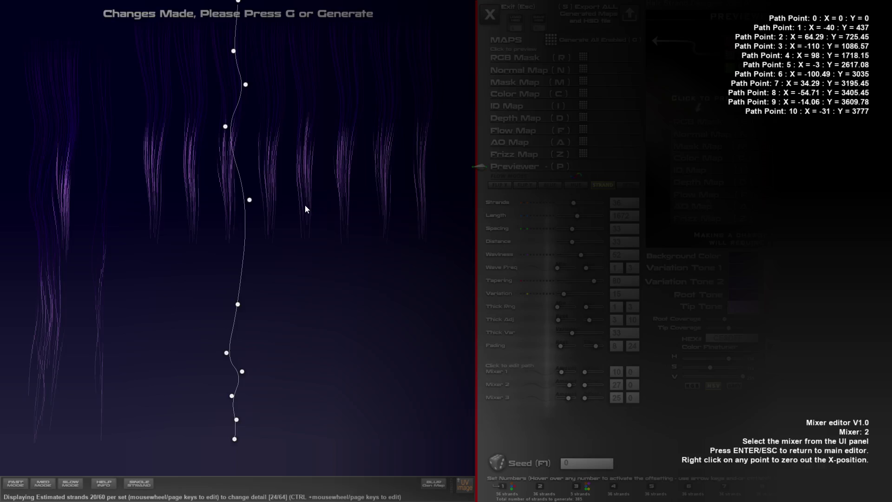
pyautogui.moveTo(250, 200); pyautogui.dragTo(208, 217)
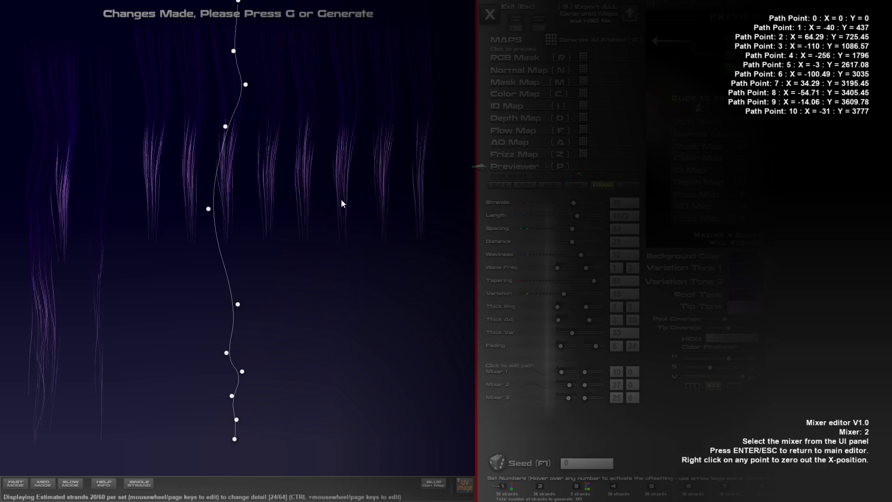
pyautogui.click(490, 14)
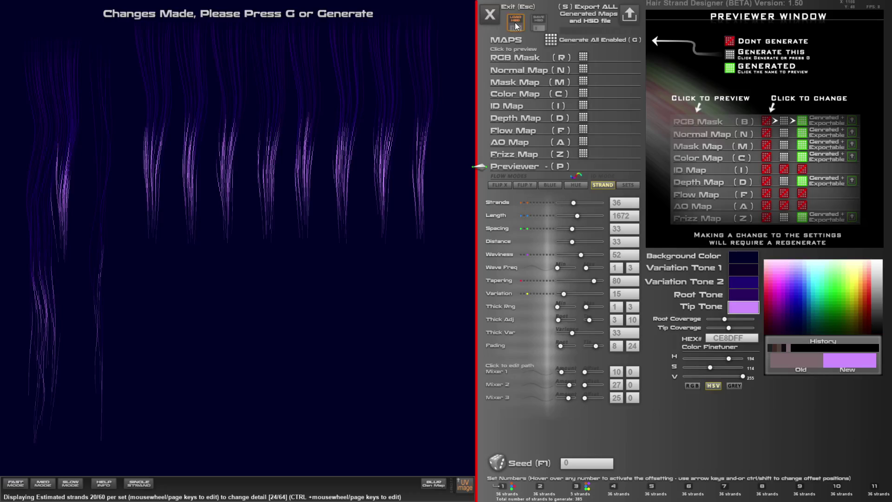